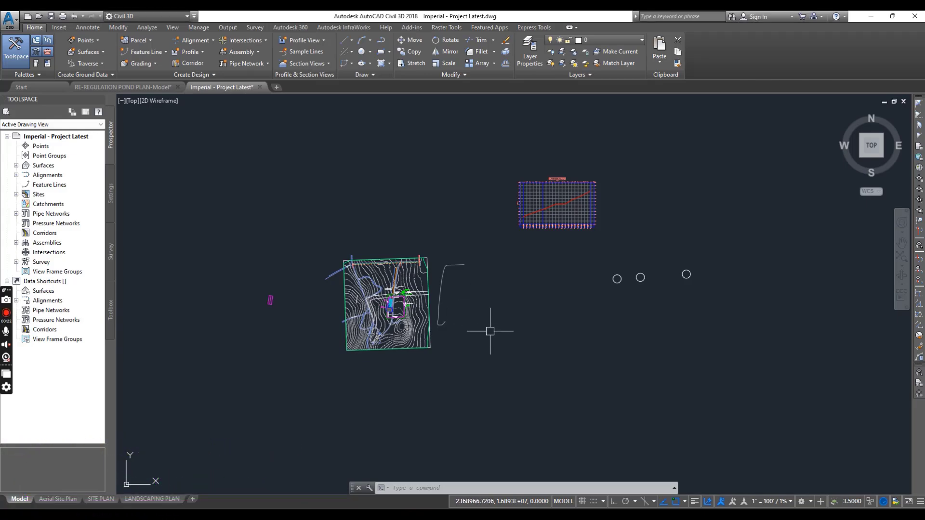
# - Inspect the existing ground surface, the alignment and the profile view by selecting each in turn
pyautogui.moveTo(467, 337); pyautogui.dragTo(491, 311, button='middle')
pyautogui.scroll(4, 425, 289)
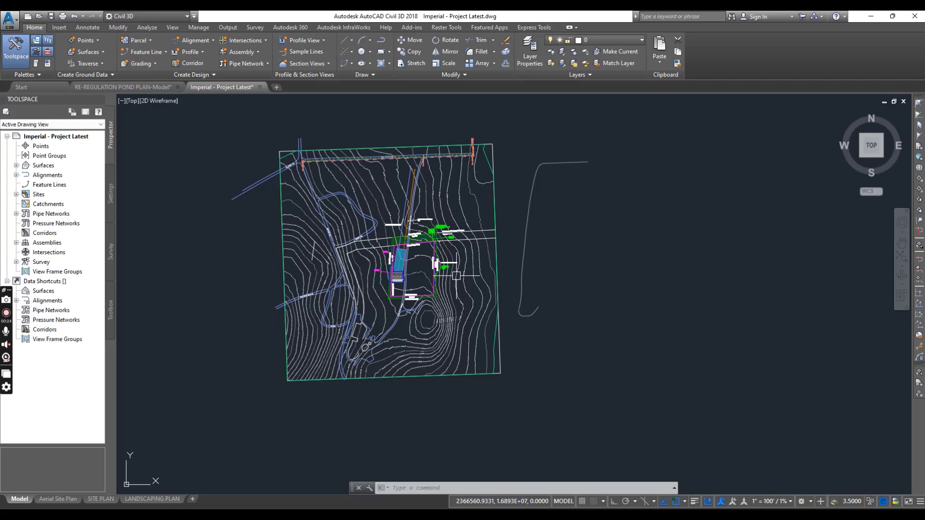
pyautogui.scroll(-2, 423, 303)
pyautogui.scroll(-2, 423, 303)
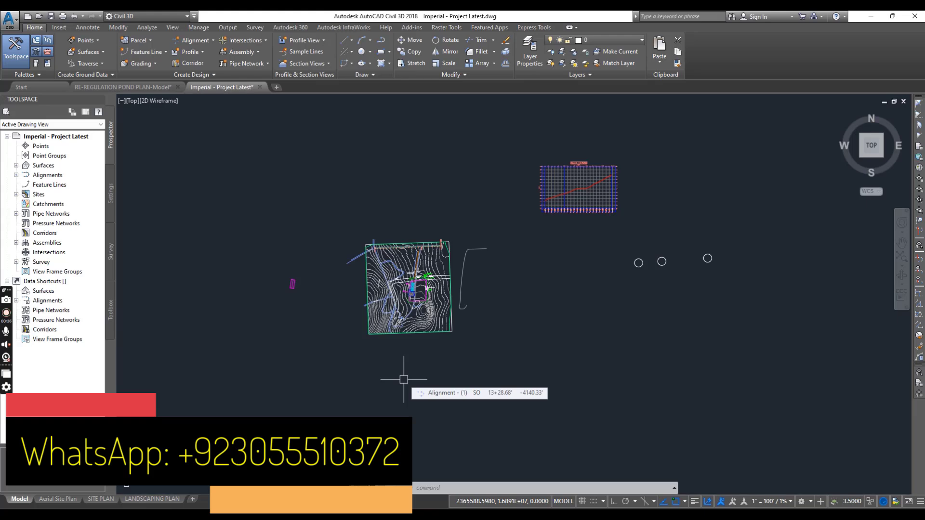
pyautogui.scroll(-3, 478, 347)
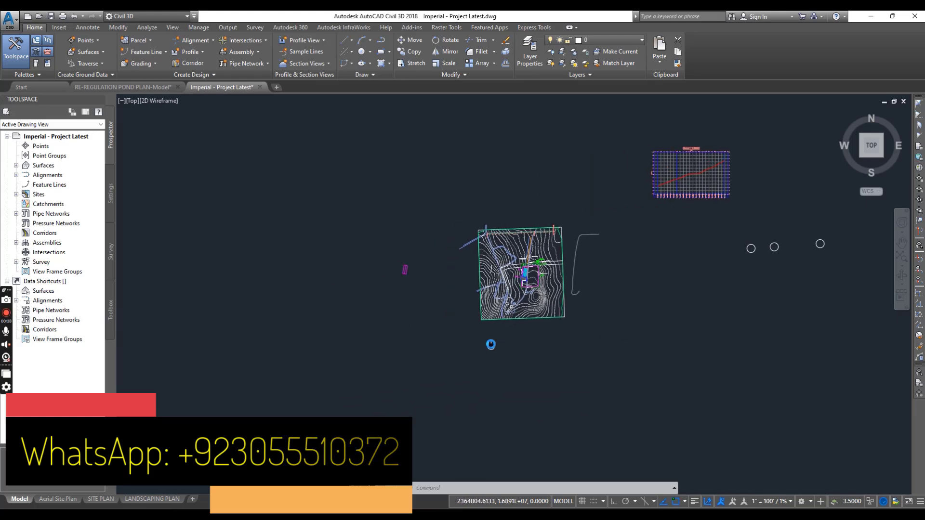
pyautogui.scroll(2, 483, 356)
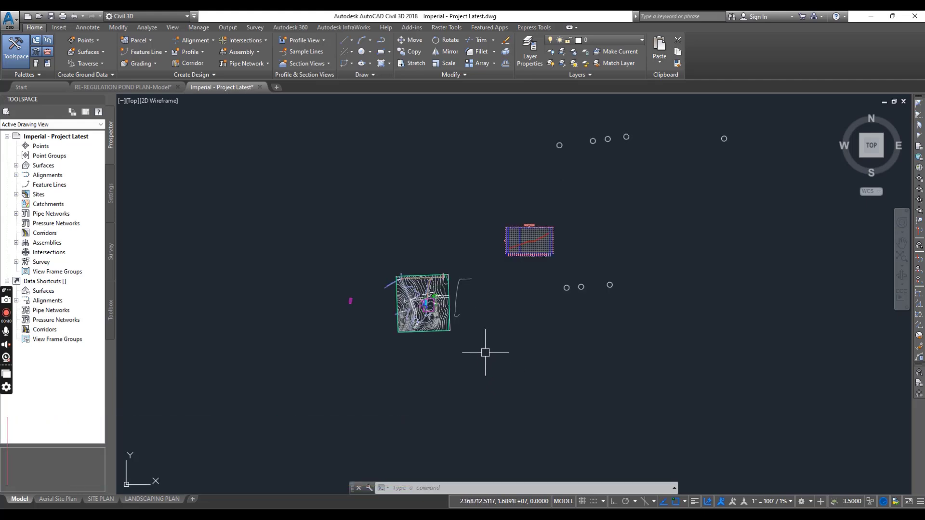
pyautogui.scroll(3, 422, 327)
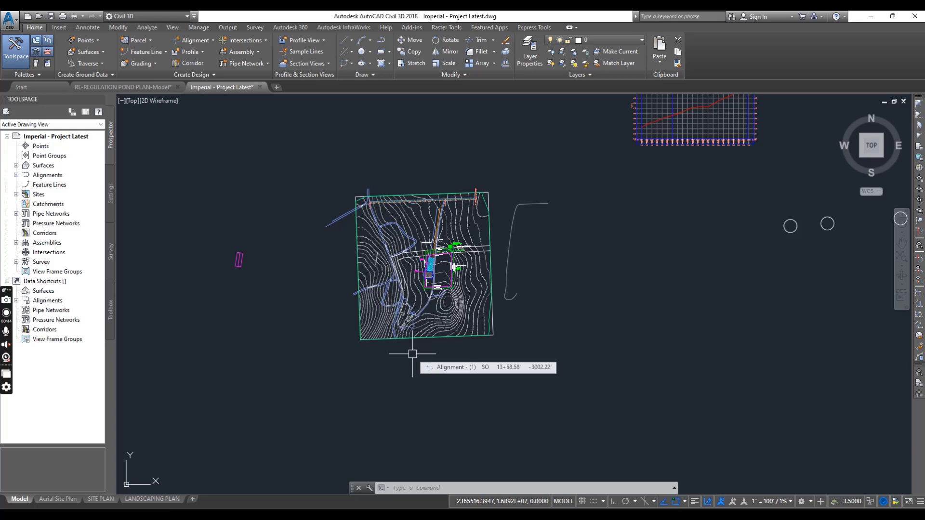
pyautogui.moveTo(412, 355)
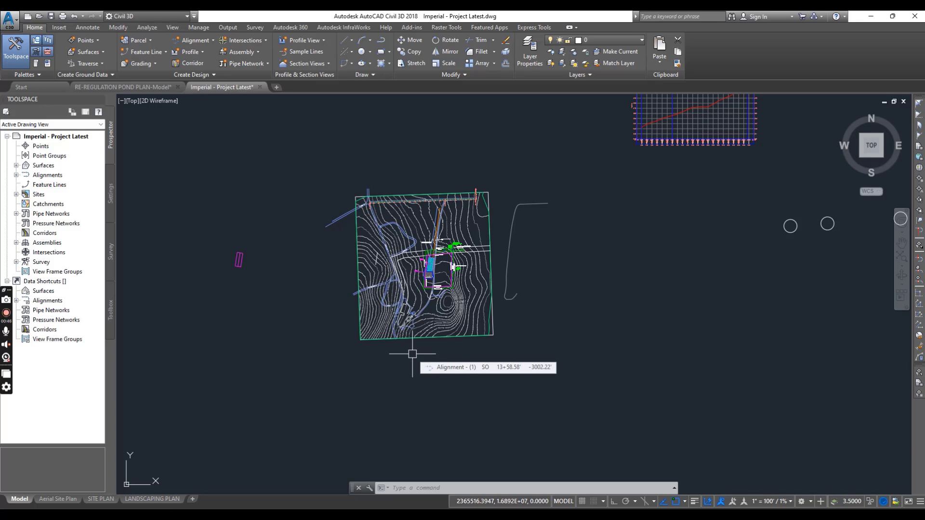
pyautogui.scroll(-2, 425, 353)
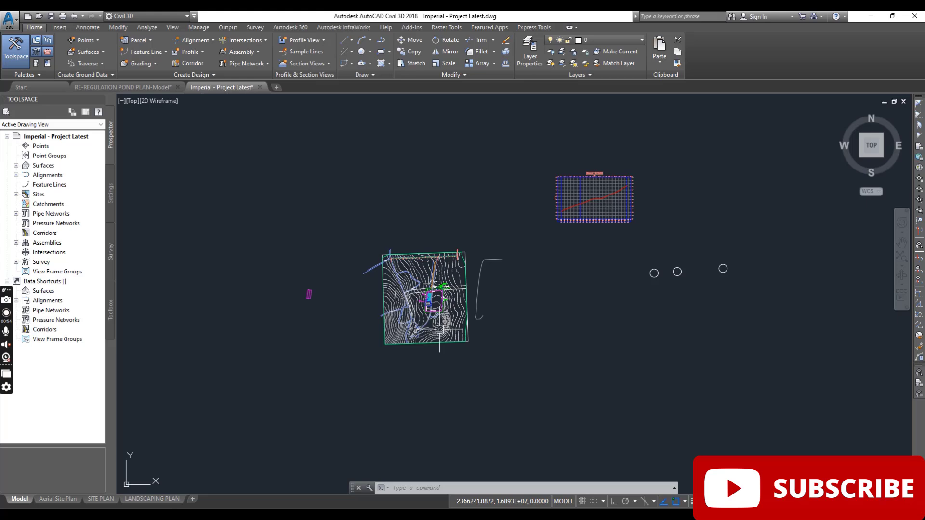
pyautogui.scroll(2, 433, 319)
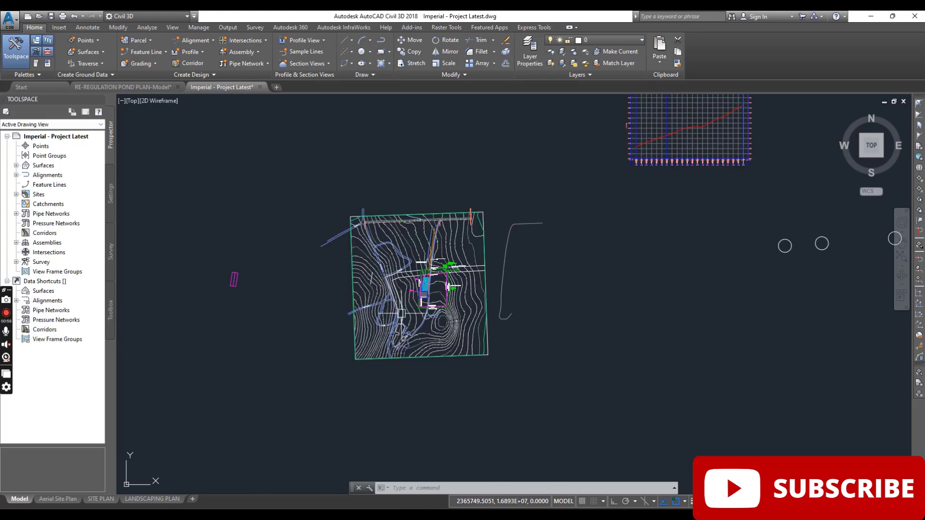
pyautogui.scroll(-2, 426, 358)
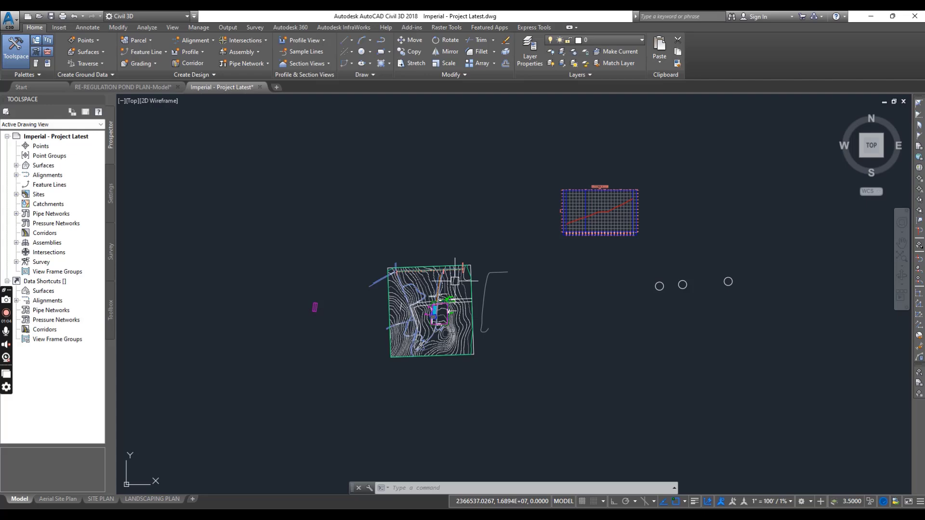
pyautogui.scroll(4, 455, 280)
pyautogui.moveTo(467, 289); pyautogui.dragTo(450, 257, button='middle')
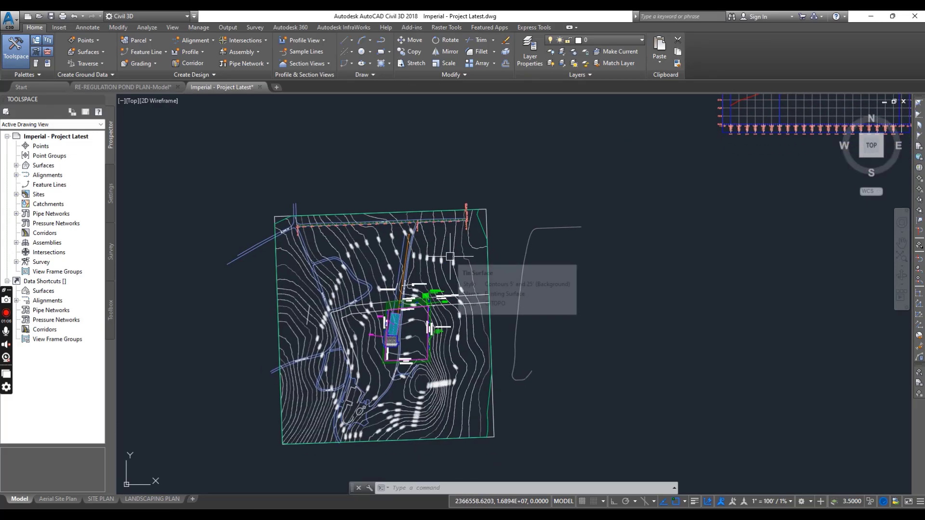
pyautogui.scroll(-2, 460, 273)
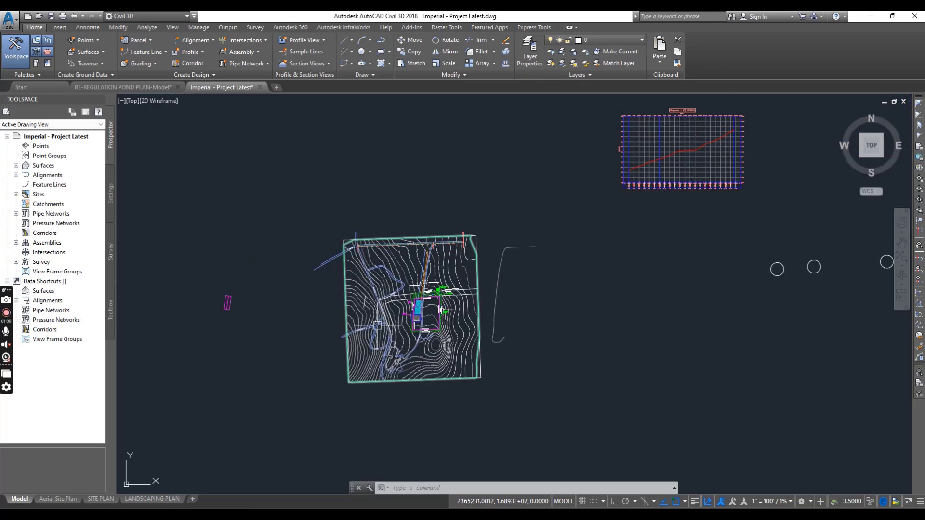
pyautogui.scroll(-4, 394, 302)
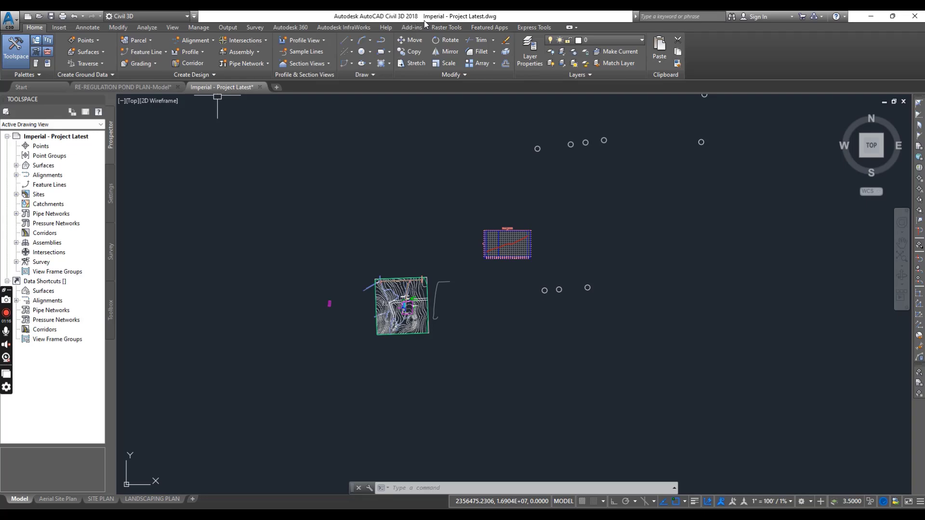
pyautogui.scroll(3, 398, 337)
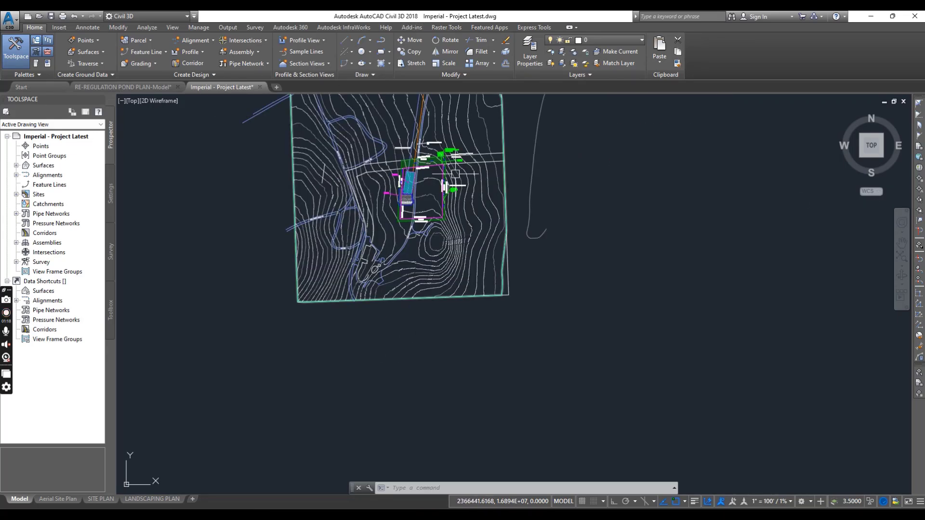
pyautogui.scroll(-1, 398, 337)
pyautogui.scroll(2, 515, 264)
pyautogui.click(515, 264)
pyautogui.scroll(-2, 514, 266)
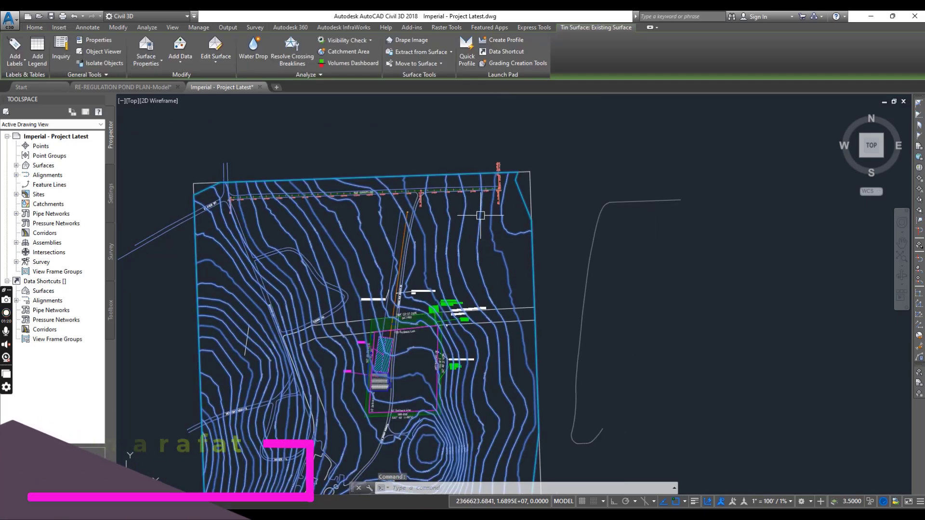
pyautogui.scroll(4, 475, 182)
pyautogui.scroll(2, 474, 150)
pyautogui.scroll(1, 474, 150)
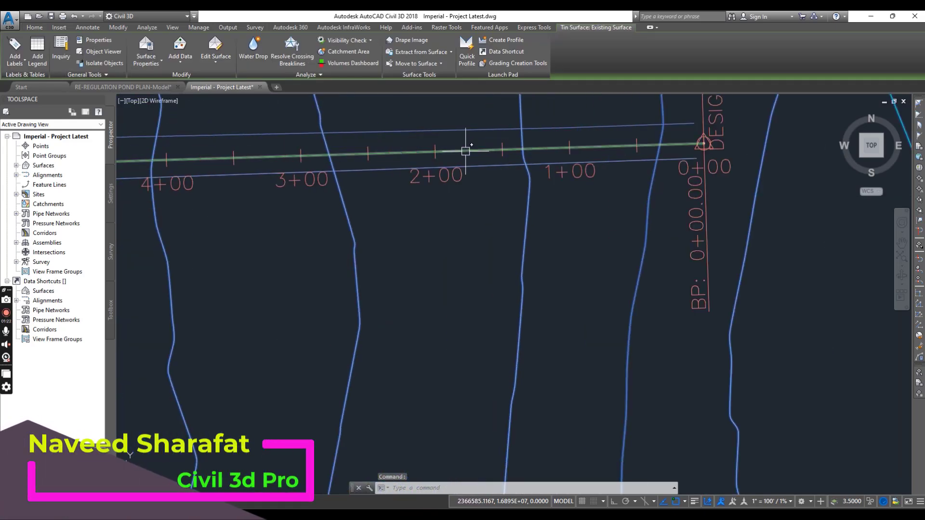
pyautogui.press('Escape')
pyautogui.click(470, 152)
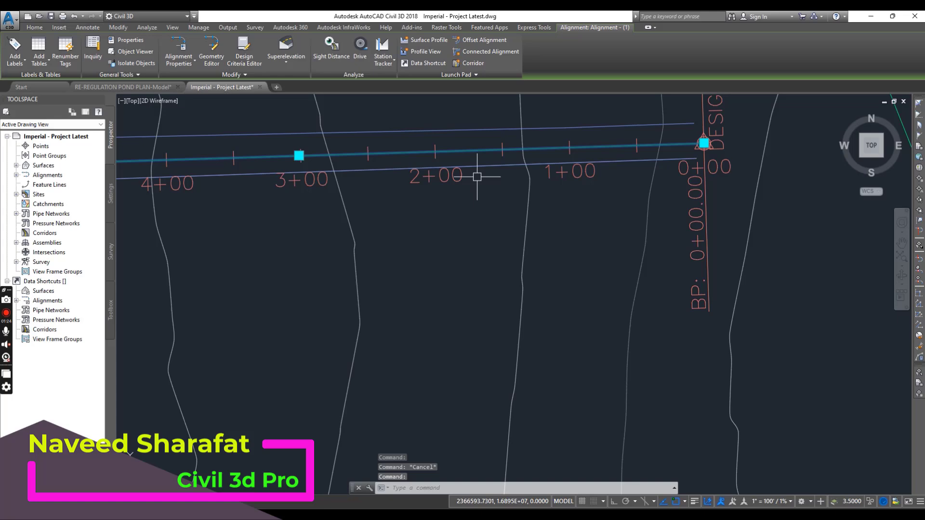
pyautogui.scroll(-6, 477, 177)
pyautogui.press('Escape')
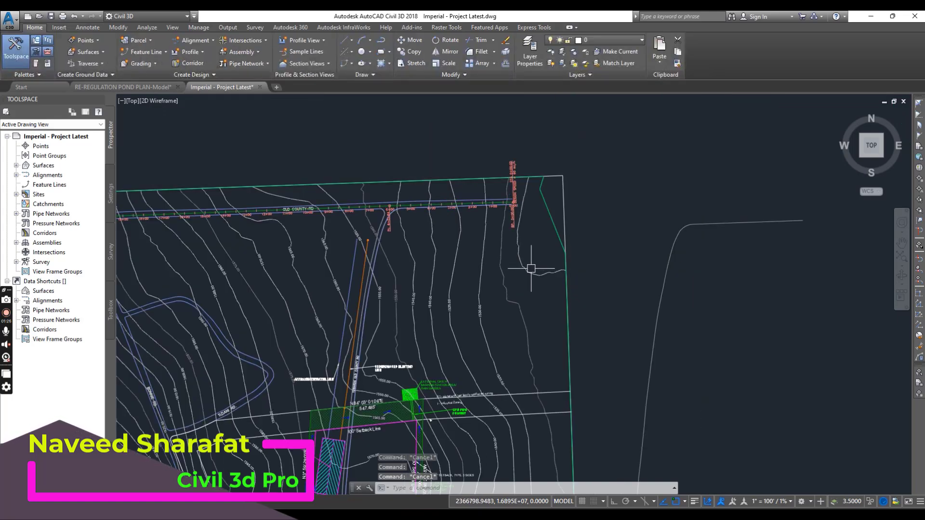
pyautogui.scroll(-5, 641, 238)
pyautogui.scroll(4, 733, 188)
pyautogui.click(734, 176)
pyautogui.scroll(-1, 549, 217)
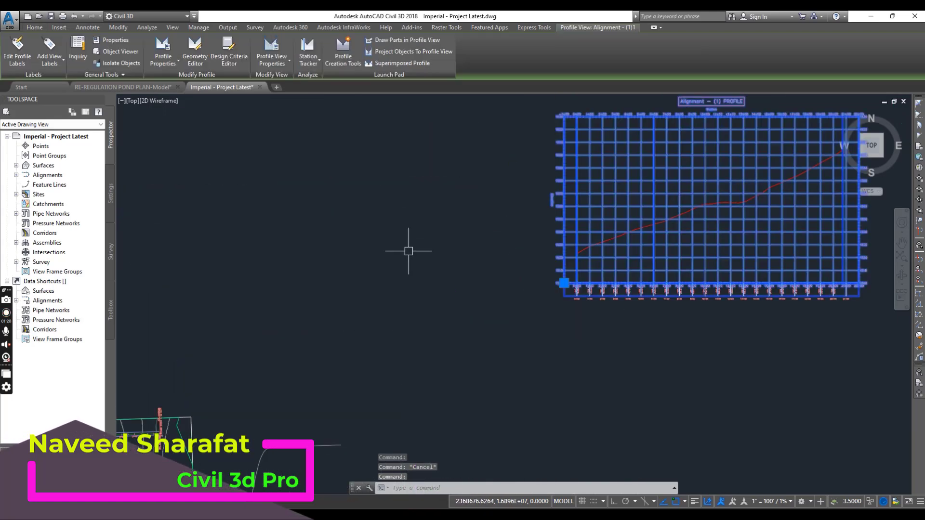
pyautogui.press('Escape')
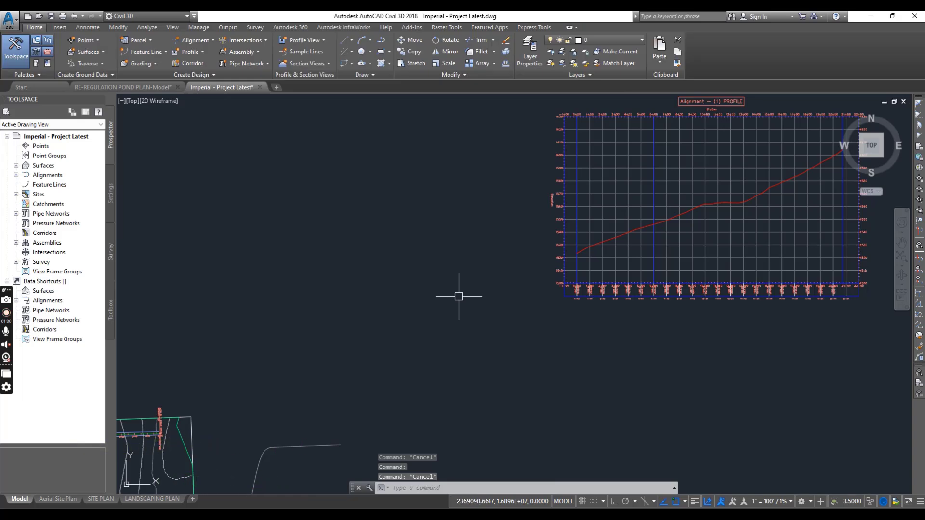
pyautogui.scroll(-4, 458, 296)
# - Recentre the site and open Imperial - Project Latest.dwg with AutoCAD 2024
pyautogui.moveTo(470, 309); pyautogui.dragTo(443, 244, button='middle')
pyautogui.scroll(-2, 513, 295)
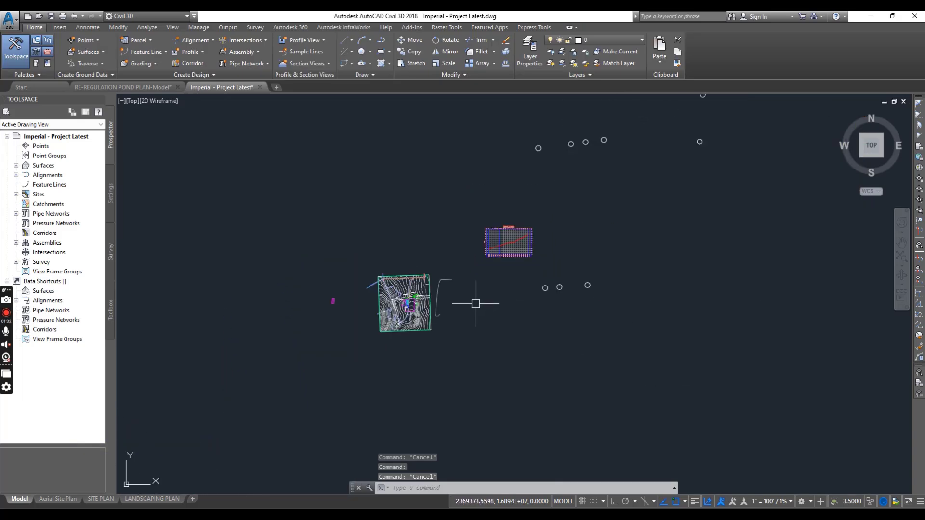
pyautogui.moveTo(476, 304); pyautogui.dragTo(508, 275, button='middle')
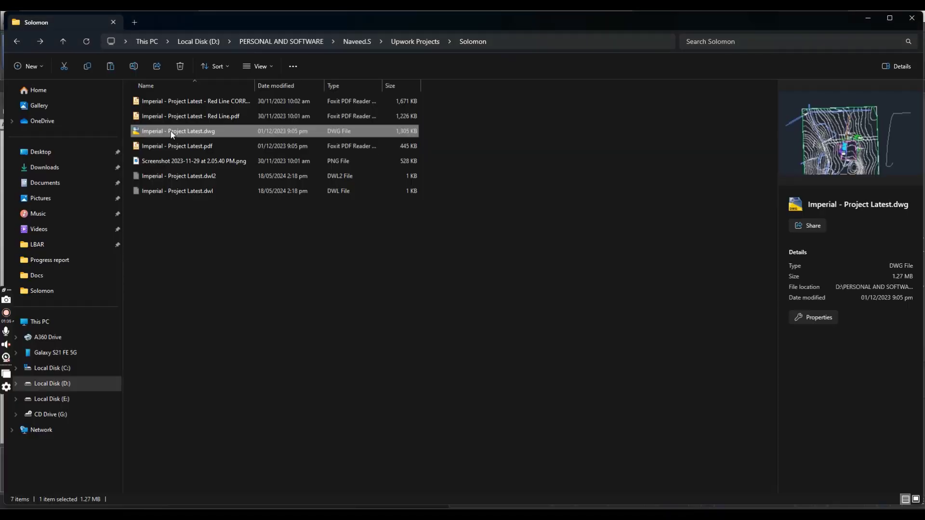
pyautogui.rightClick(171, 131)
pyautogui.moveTo(206, 179)
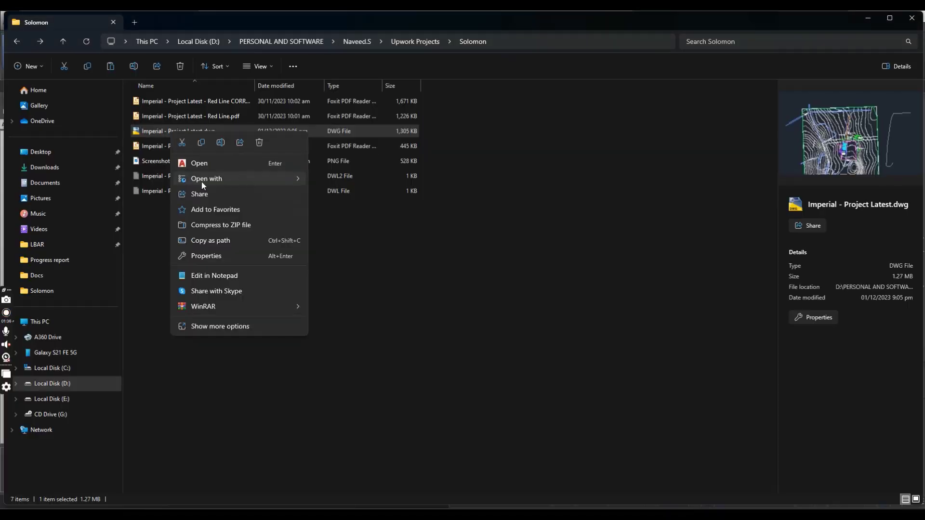
pyautogui.click(365, 183)
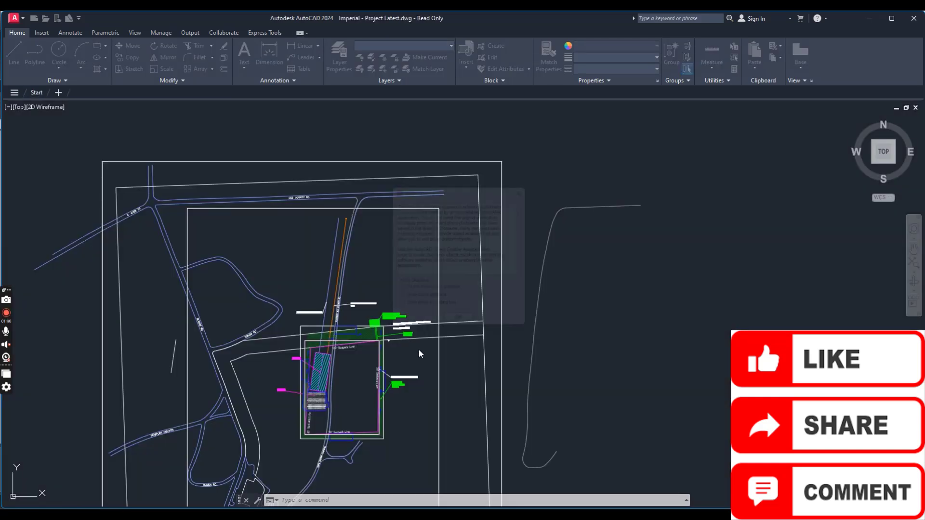
# - Open the drawing read-only ignoring missing references, close it without saving, and minimize AutoCAD 2024
pyautogui.click(463, 330)
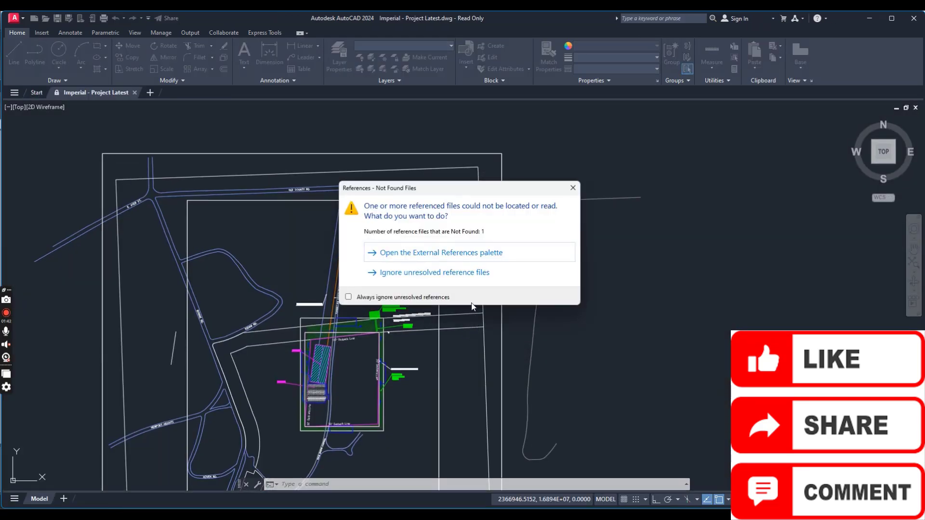
pyautogui.click(459, 278)
pyautogui.scroll(-5, 469, 311)
pyautogui.scroll(1, 438, 315)
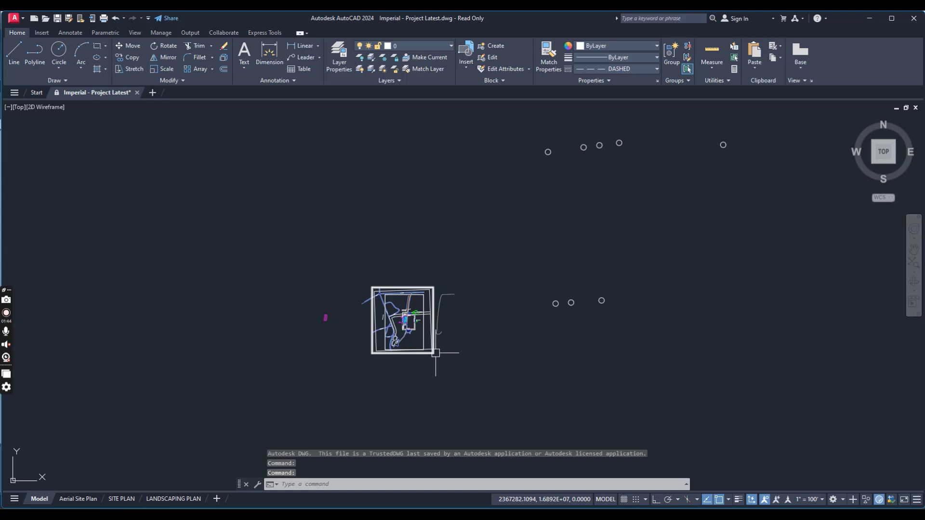
pyautogui.scroll(4, 413, 330)
pyautogui.scroll(3, 436, 365)
pyautogui.scroll(1, 352, 315)
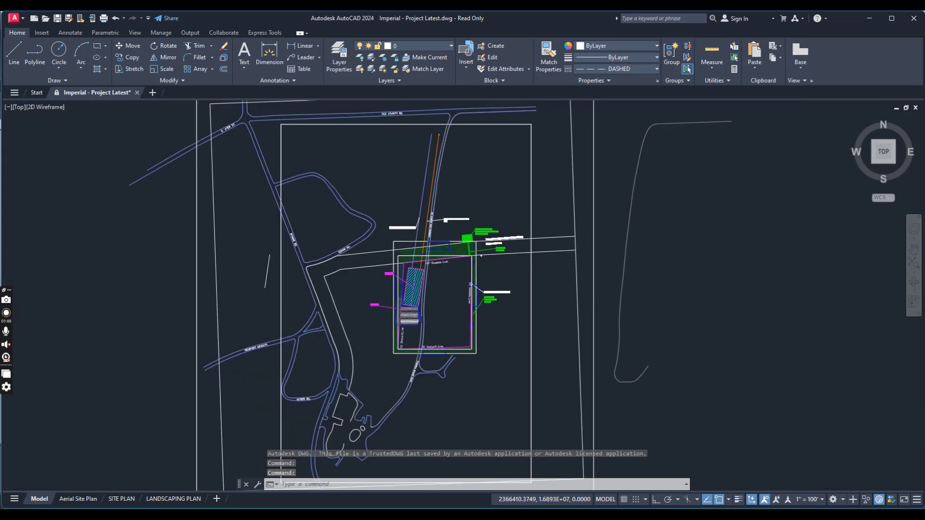
pyautogui.scroll(-5, 572, 289)
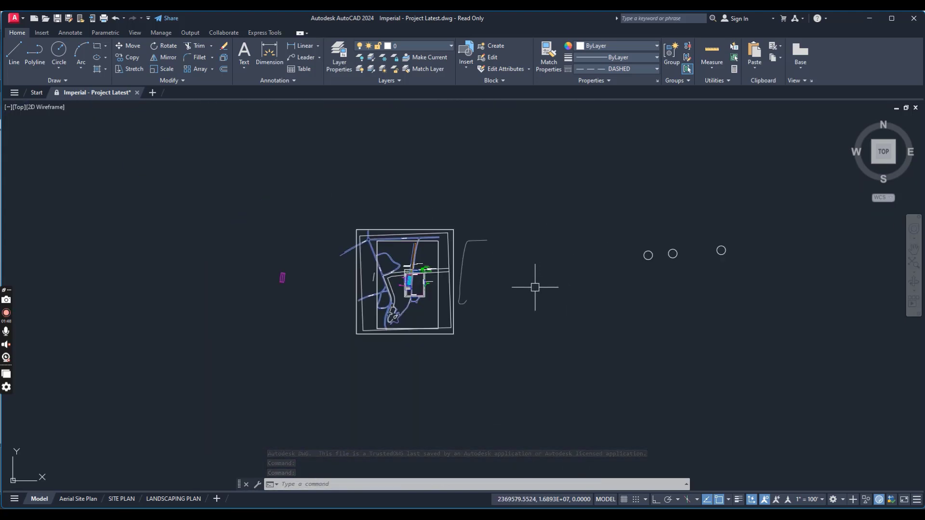
pyautogui.scroll(1, 520, 318)
pyautogui.scroll(5, 401, 283)
pyautogui.scroll(-5, 465, 260)
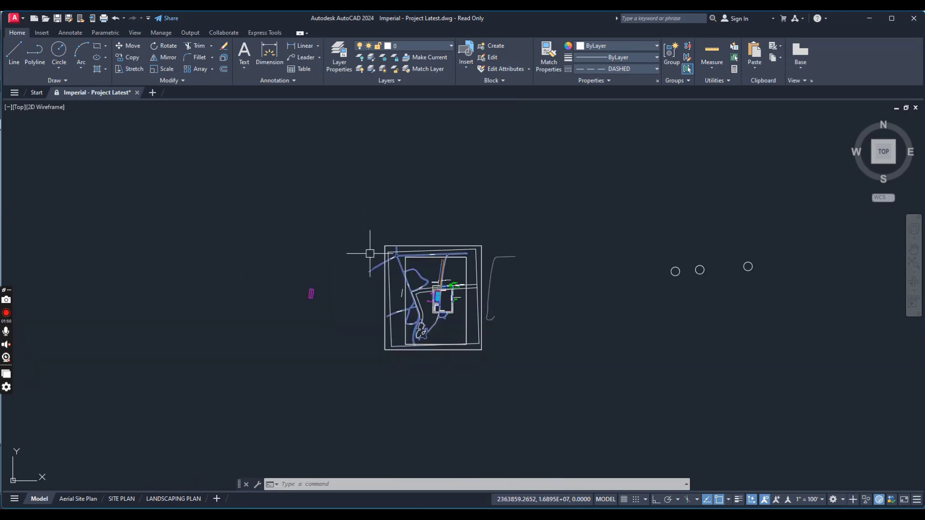
pyautogui.click(137, 93)
pyautogui.click(511, 284)
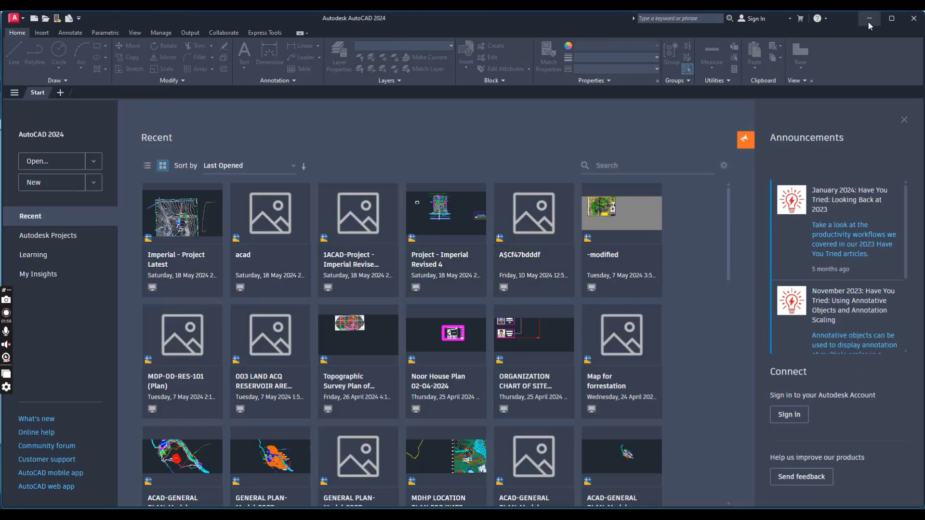
pyautogui.click(868, 21)
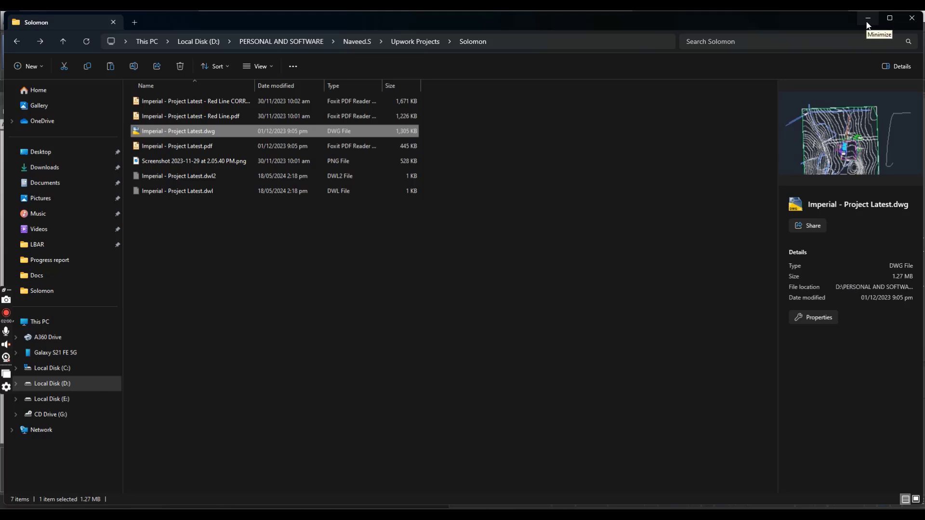
# - Minimize File Explorer and pan to frame the Civil 3D site plan and profile view
pyautogui.click(867, 19)
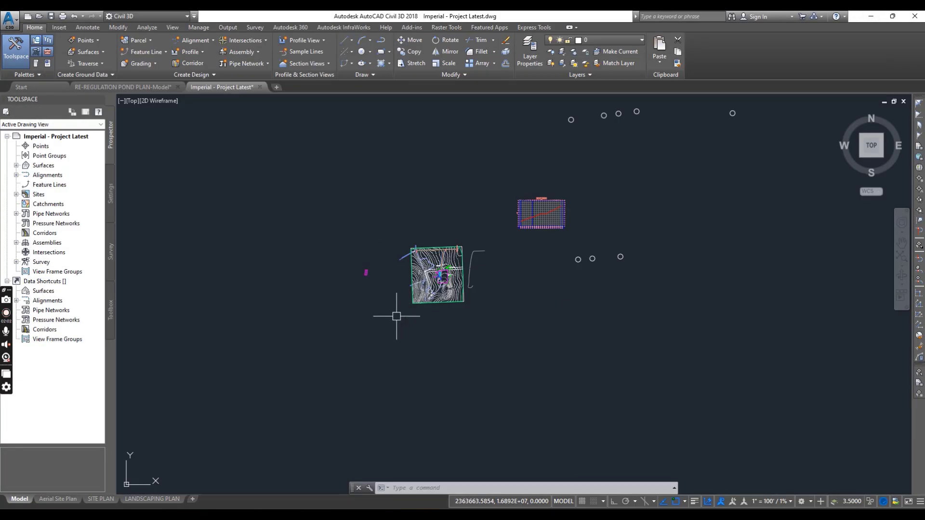
pyautogui.scroll(1, 422, 372)
pyautogui.scroll(2, 421, 372)
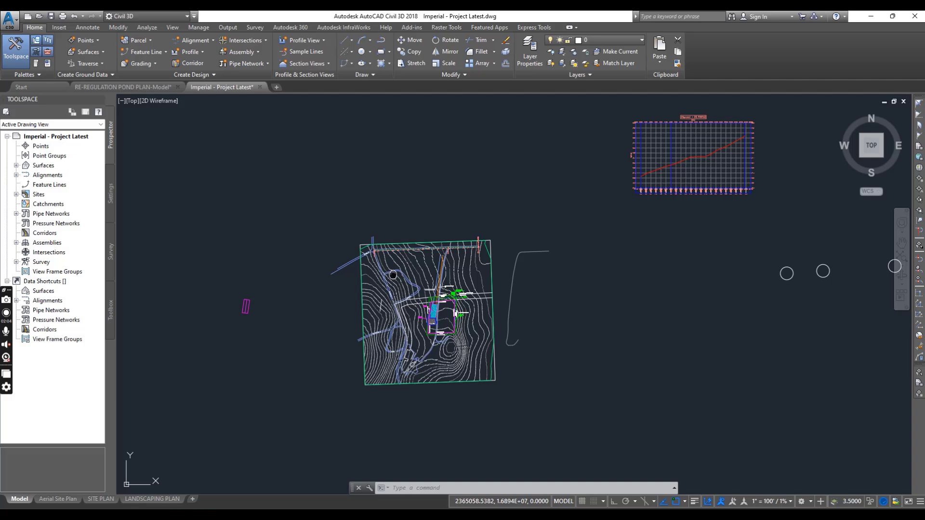
pyautogui.scroll(3, 416, 272)
pyautogui.scroll(1, 468, 241)
pyautogui.scroll(-2, 434, 253)
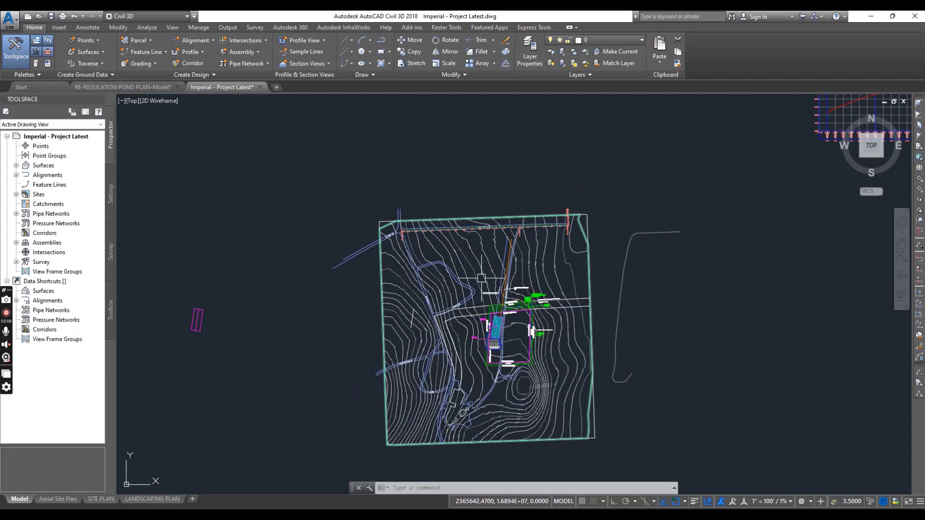
pyautogui.scroll(-3, 379, 289)
pyautogui.moveTo(362, 291); pyautogui.dragTo(354, 322, button='middle')
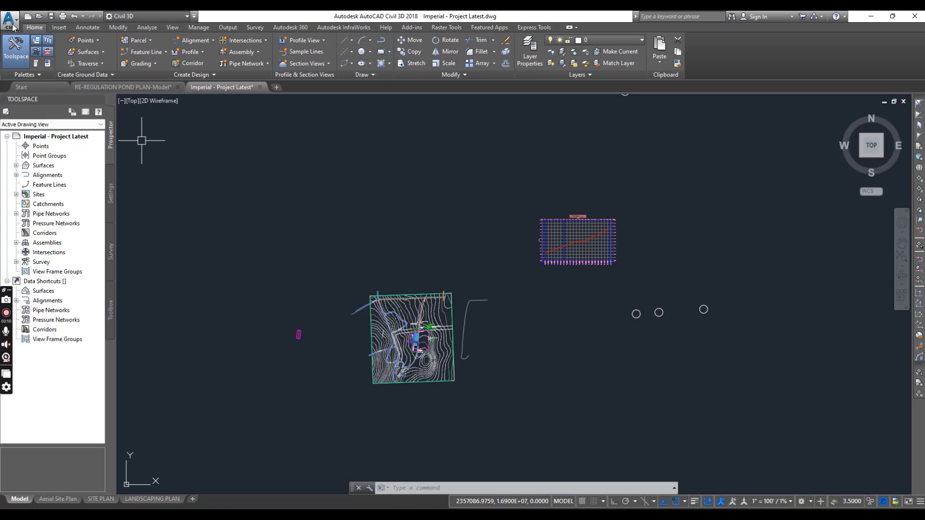
# - Start Export Civil 3D Drawing and set the export DWG version to 2018
pyautogui.click(12, 27)
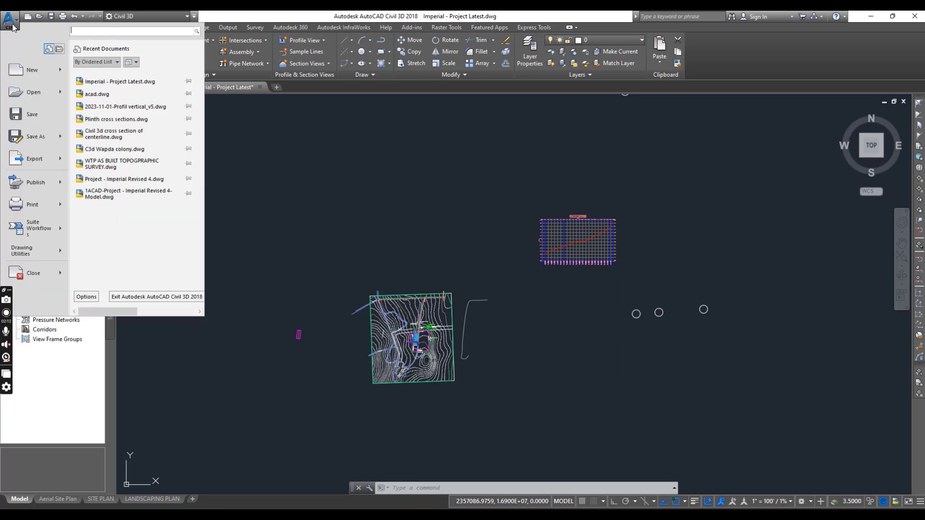
pyautogui.moveTo(34, 159)
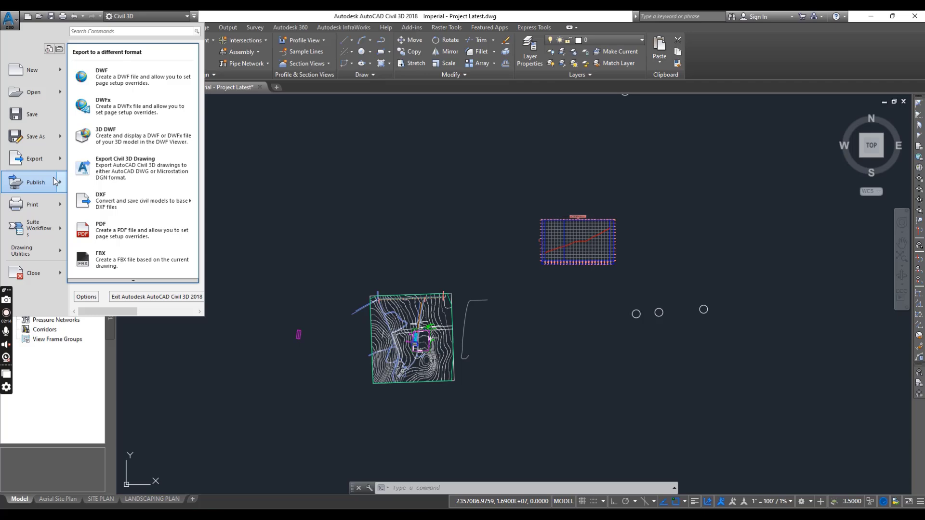
pyautogui.click(137, 169)
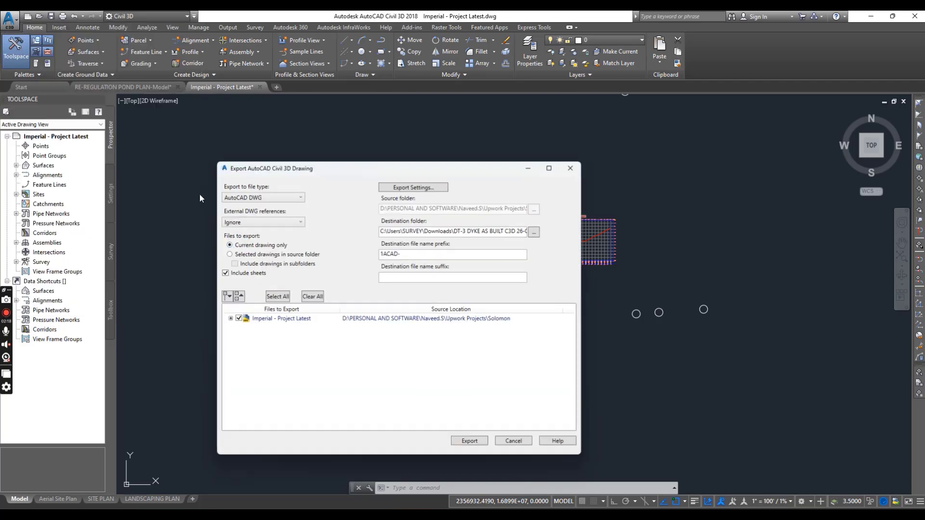
pyautogui.moveTo(438, 167); pyautogui.dragTo(448, 142)
pyautogui.click(429, 158)
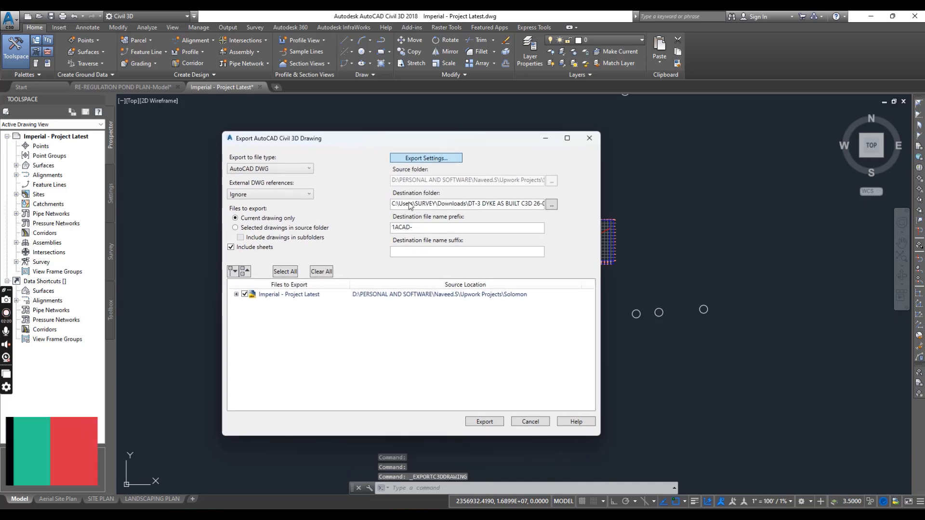
pyautogui.click(394, 220)
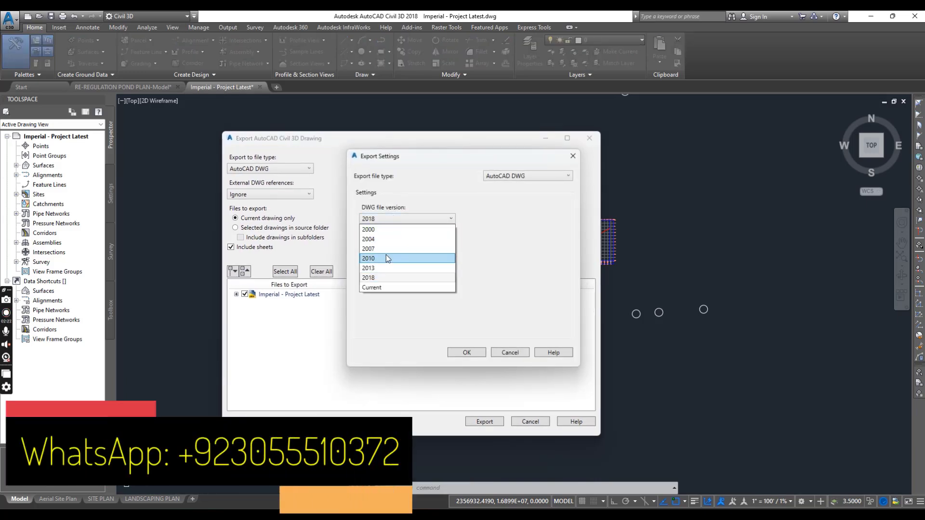
pyautogui.click(376, 279)
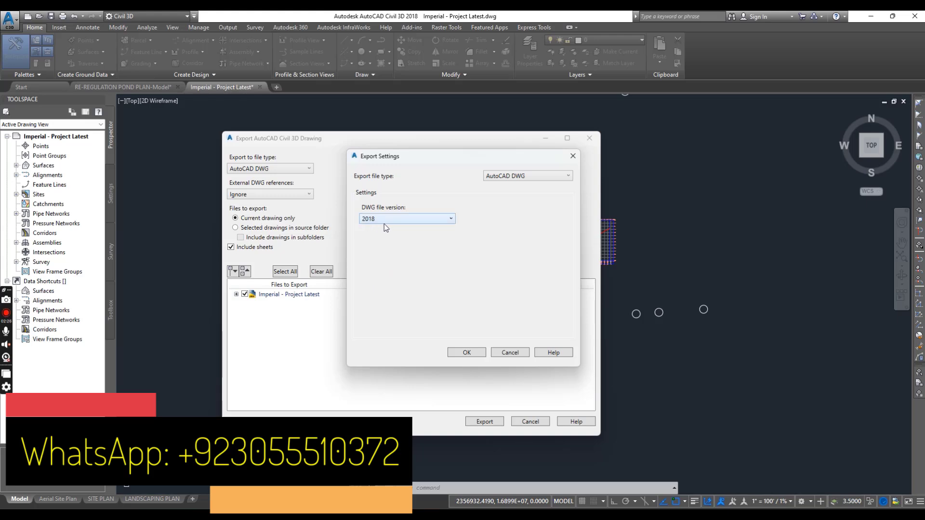
pyautogui.click(467, 352)
# - Export only the Model sheet to the Downloads folder, leaving SITE PLAN out
pyautogui.click(552, 204)
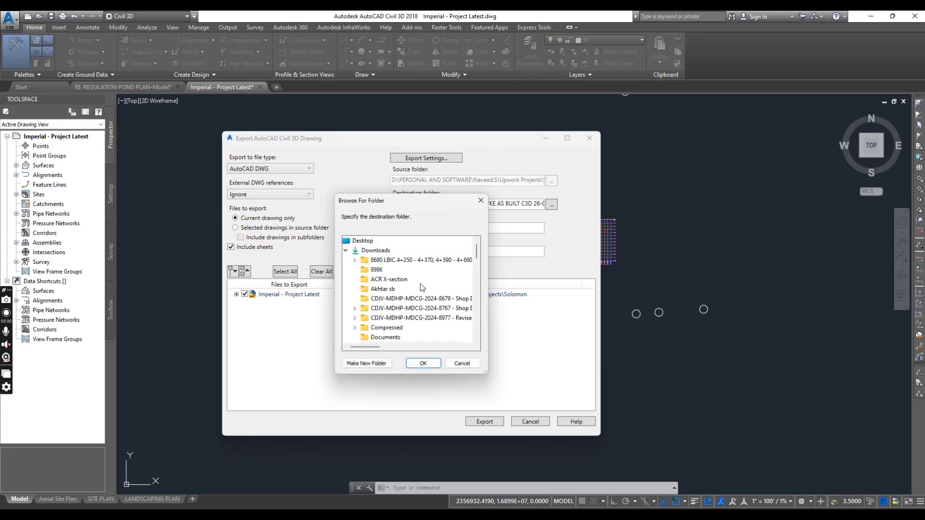
pyautogui.click(379, 253)
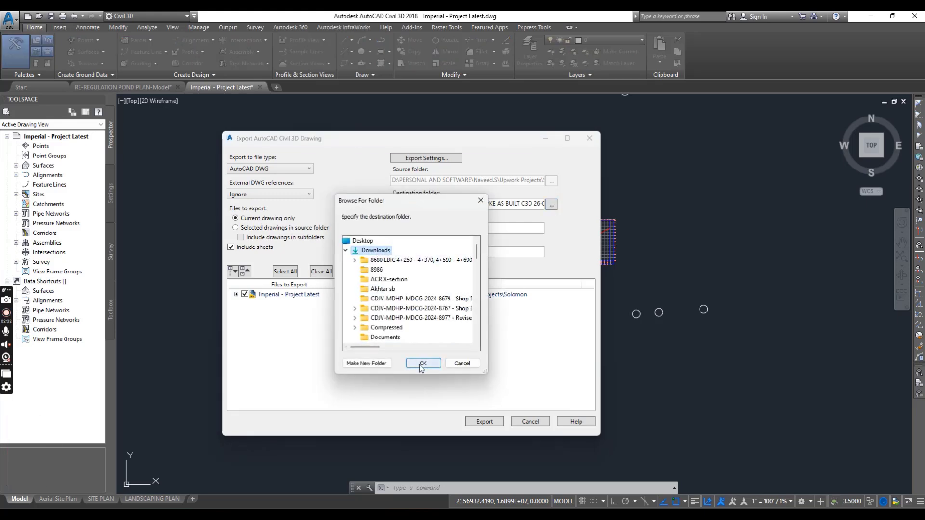
pyautogui.click(424, 364)
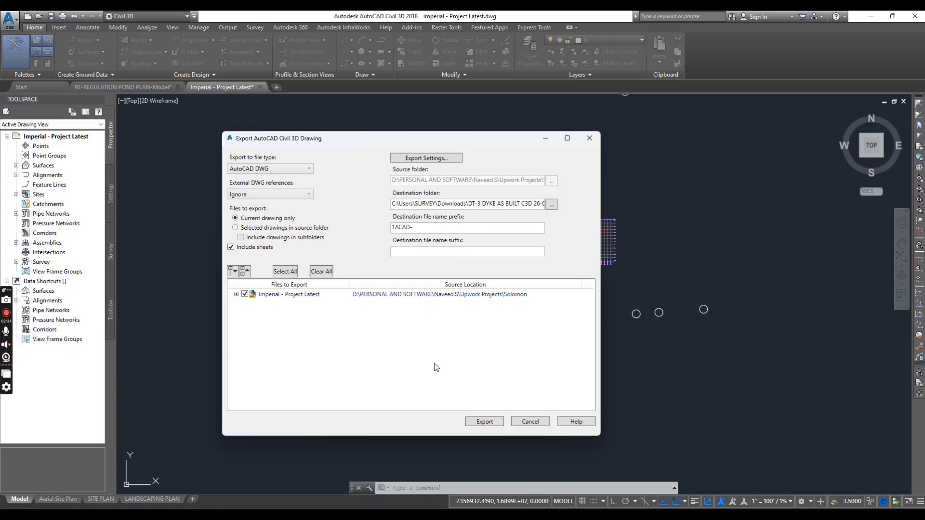
pyautogui.click(236, 295)
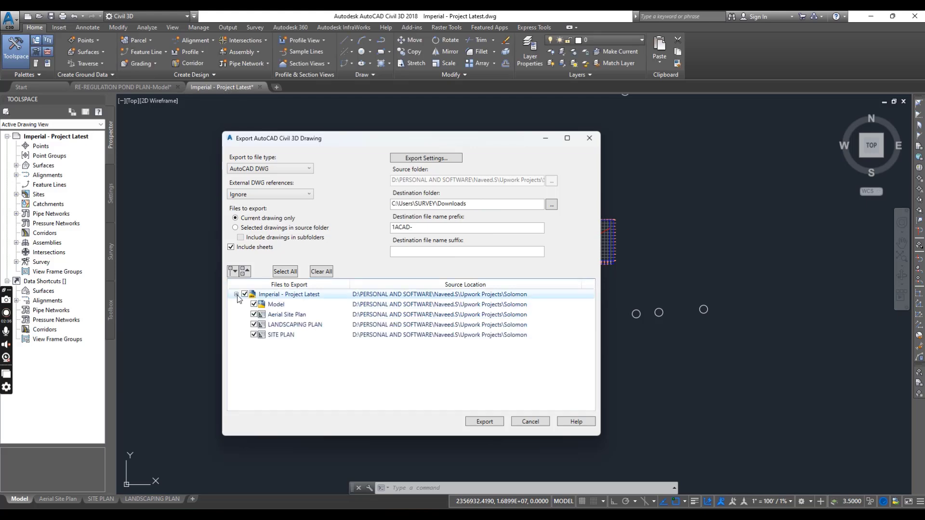
pyautogui.click(253, 334)
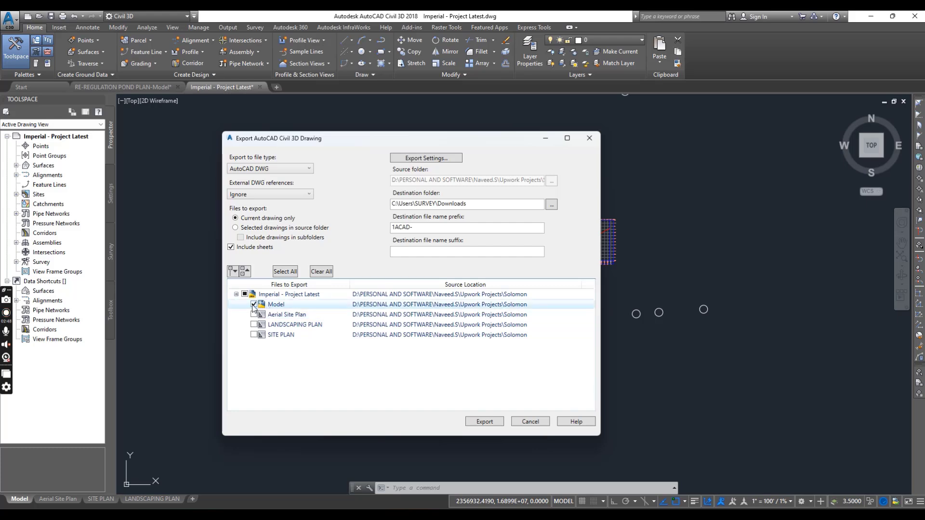
pyautogui.click(488, 422)
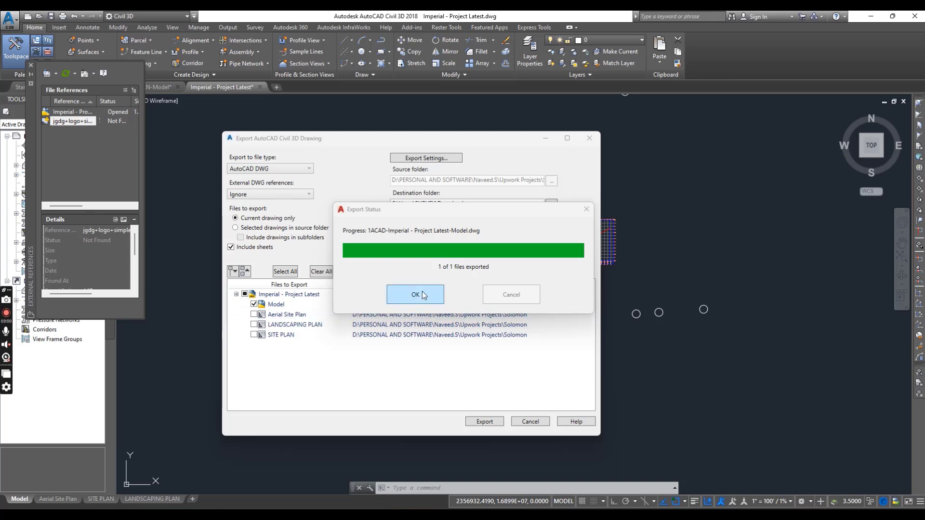
# - Dismiss the export report and open 1ACAD-Imperial - Project Latest-Model.dwg from Downloads in AutoCAD
pyautogui.click(422, 292)
pyautogui.click(590, 137)
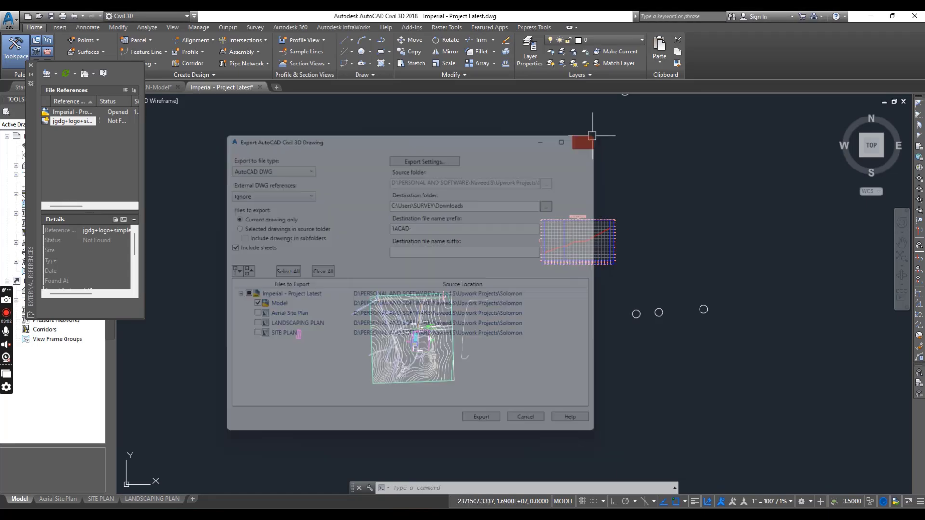
pyautogui.click(31, 67)
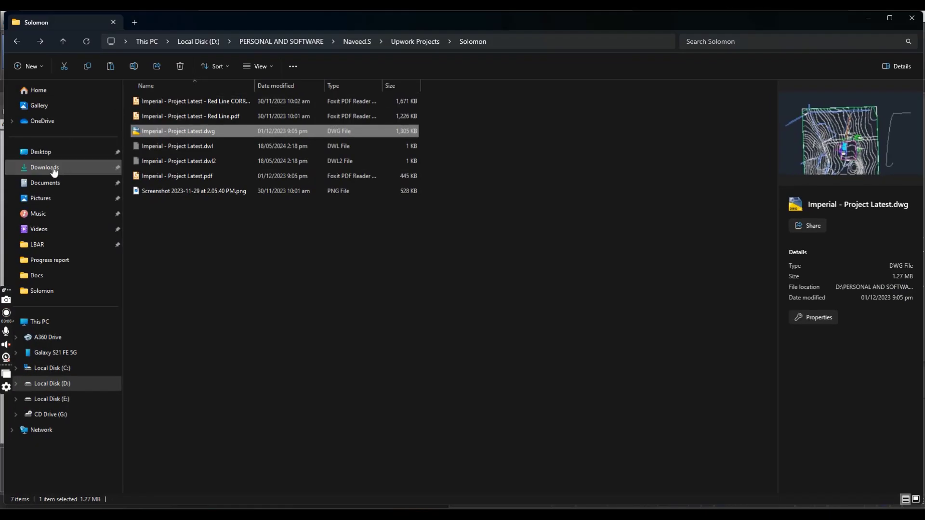
pyautogui.click(44, 166)
pyautogui.click(174, 114)
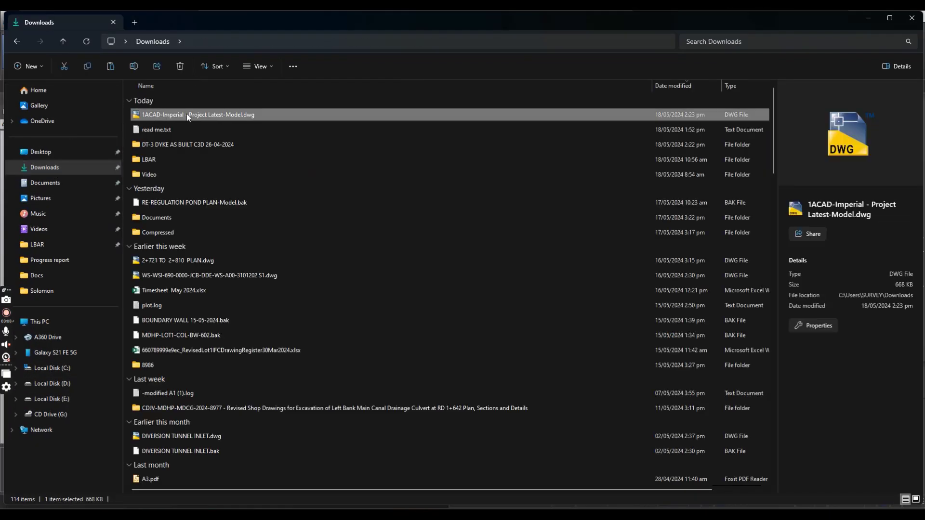
pyautogui.rightClick(164, 115)
pyautogui.moveTo(201, 163)
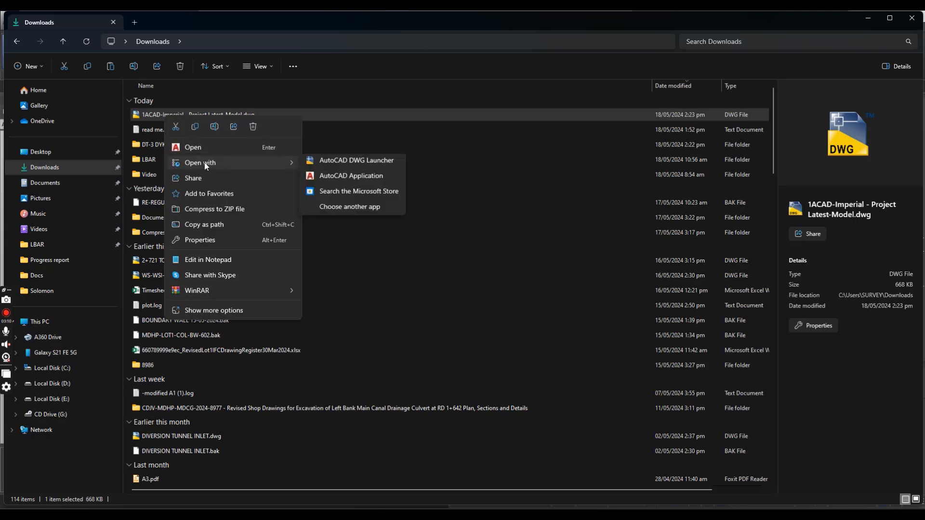
pyautogui.click(361, 177)
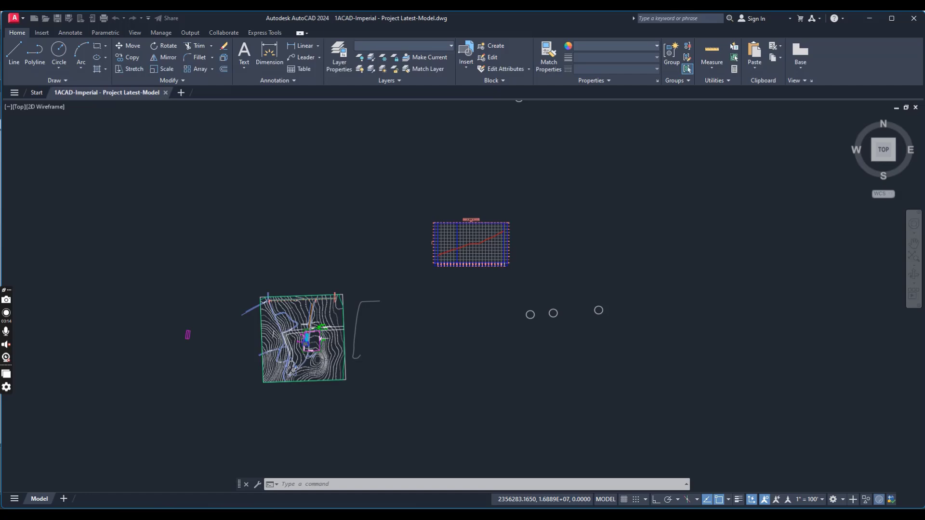
pyautogui.click(443, 271)
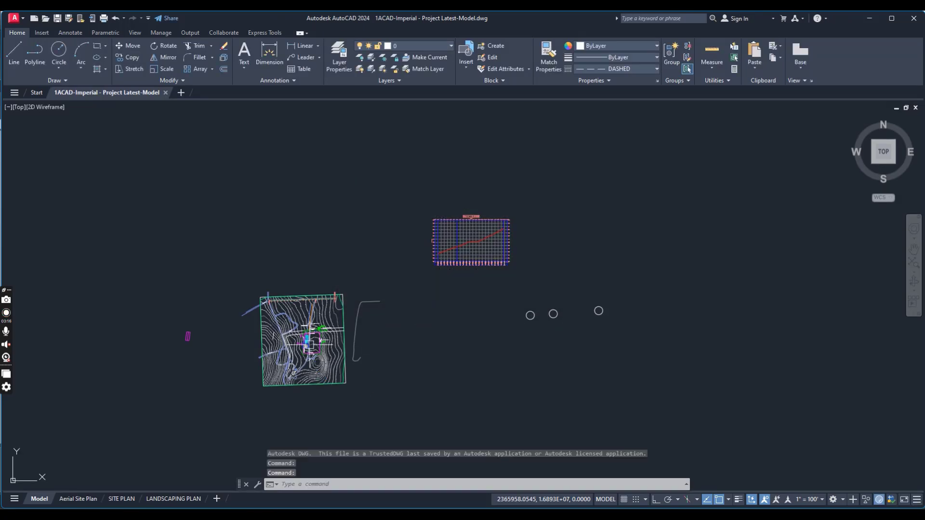
pyautogui.scroll(3, 300, 325)
pyautogui.scroll(3, 376, 218)
pyautogui.scroll(3, 444, 180)
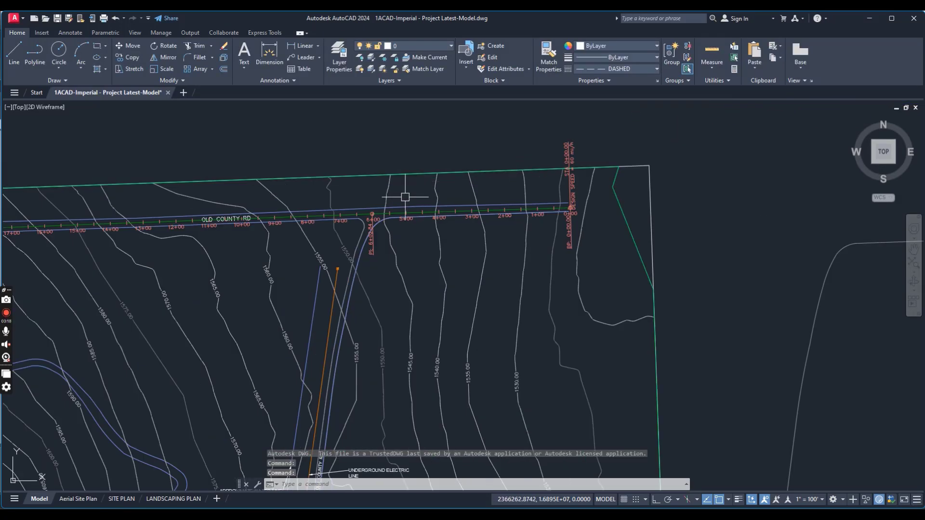
pyautogui.scroll(-3, 398, 210)
pyautogui.scroll(-3, 375, 228)
pyautogui.scroll(-3, 361, 239)
pyautogui.scroll(-1, 359, 238)
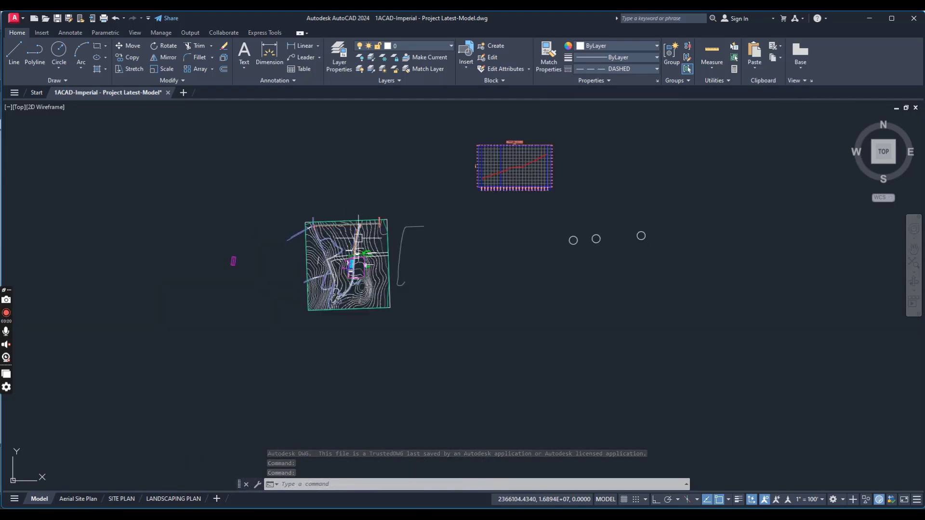
pyautogui.scroll(2, 362, 238)
pyautogui.scroll(1, 376, 232)
pyautogui.scroll(-1, 384, 230)
pyautogui.scroll(2, 400, 227)
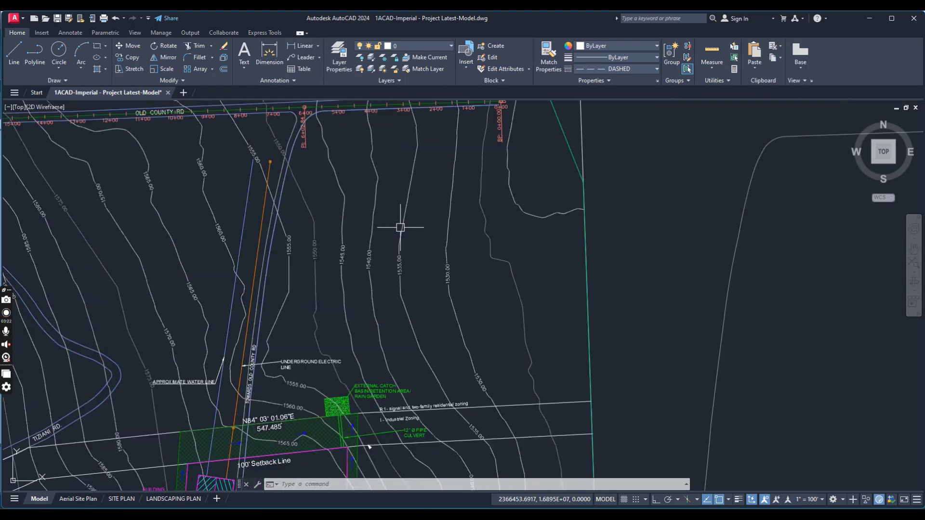
pyautogui.scroll(-3, 400, 231)
pyautogui.scroll(1, 409, 238)
pyautogui.scroll(2, 419, 247)
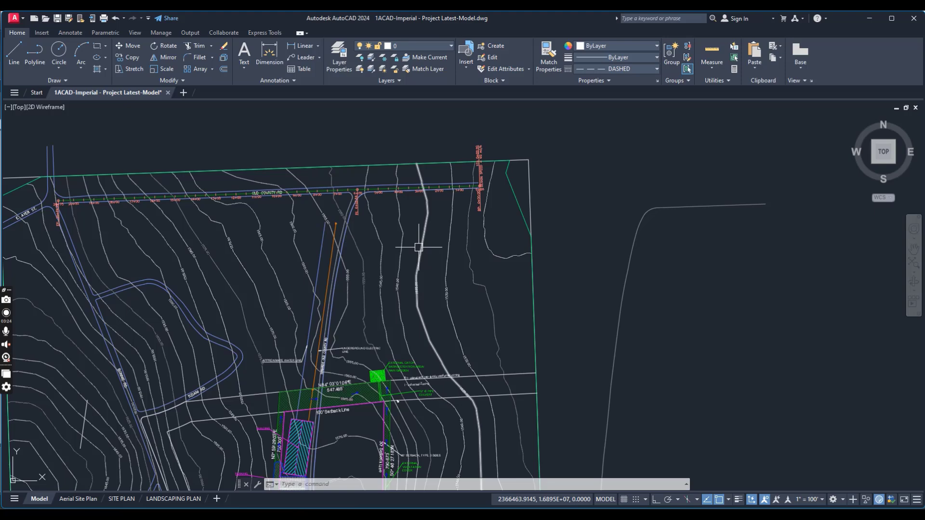
pyautogui.scroll(3, 426, 202)
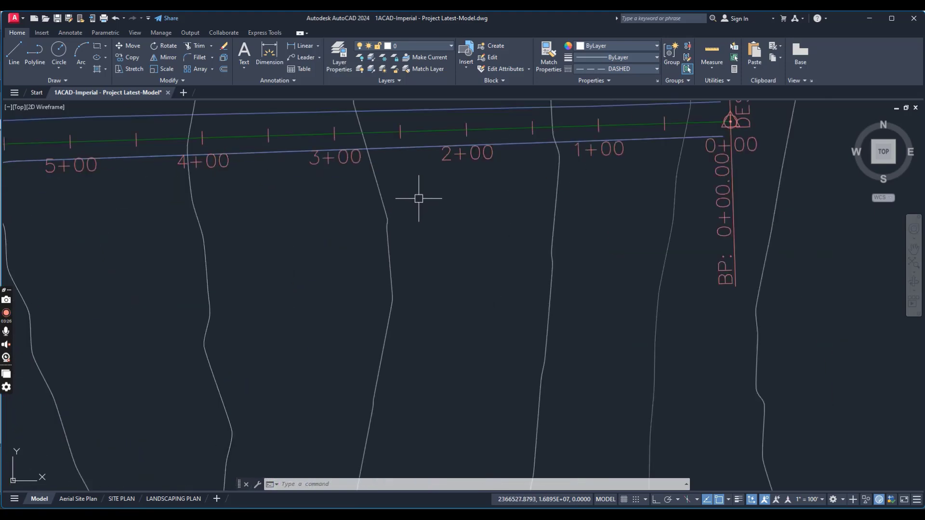
pyautogui.scroll(-5, 419, 200)
pyautogui.scroll(2, 506, 181)
pyautogui.scroll(3, 528, 203)
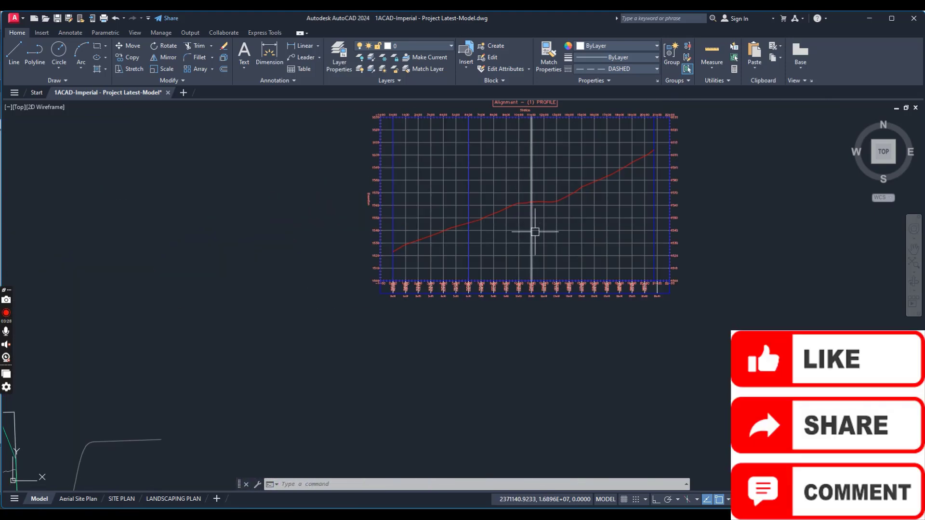
pyautogui.scroll(2, 533, 232)
pyautogui.scroll(1, 527, 240)
pyautogui.click(529, 236)
pyautogui.scroll(-5, 529, 236)
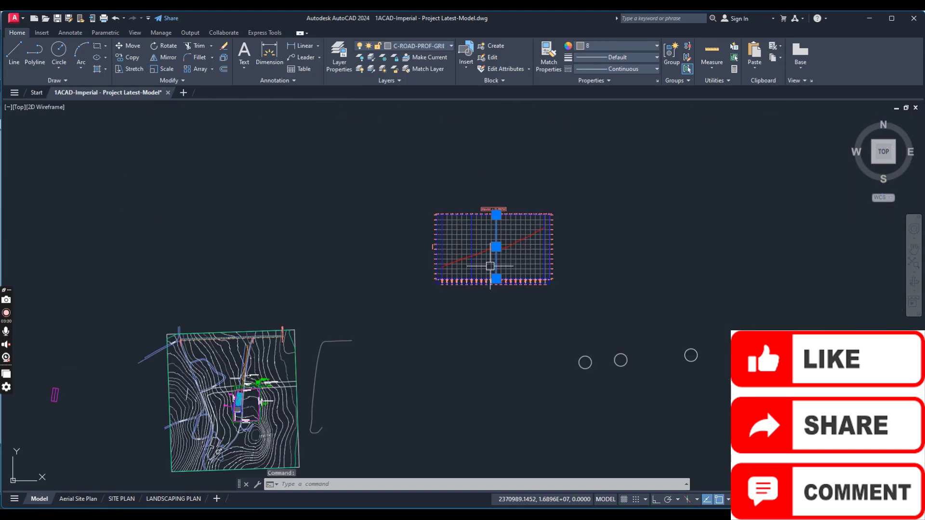
pyautogui.scroll(3, 491, 256)
pyautogui.scroll(1, 524, 268)
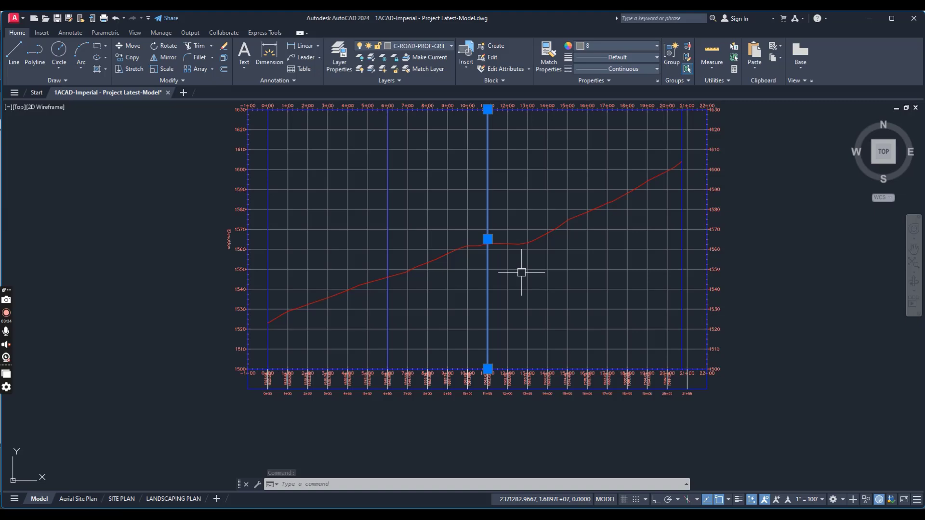
pyautogui.scroll(-4, 496, 286)
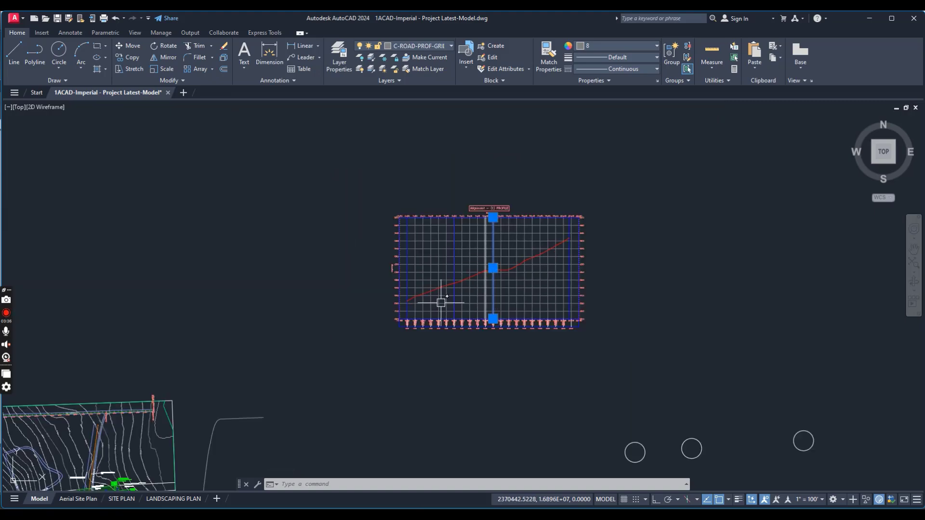
pyautogui.scroll(-2, 448, 261)
pyautogui.scroll(3, 550, 239)
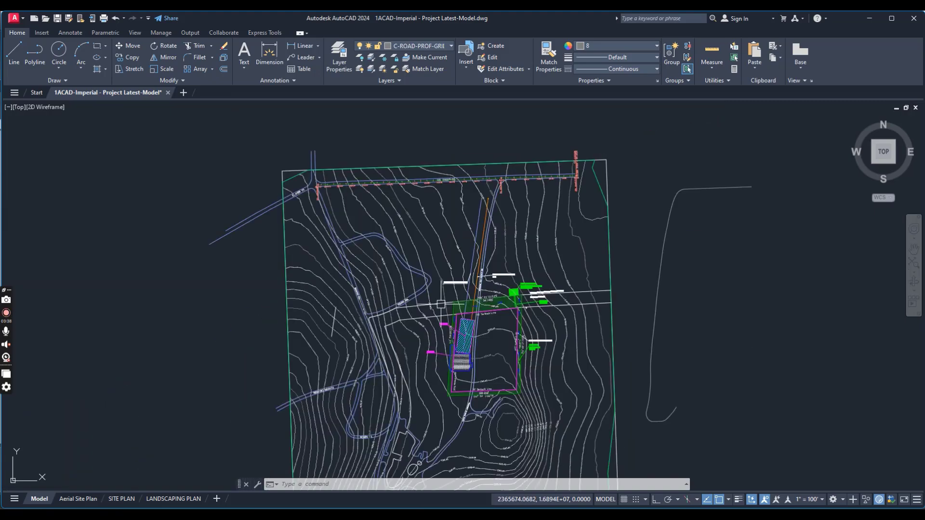
pyautogui.scroll(2, 624, 223)
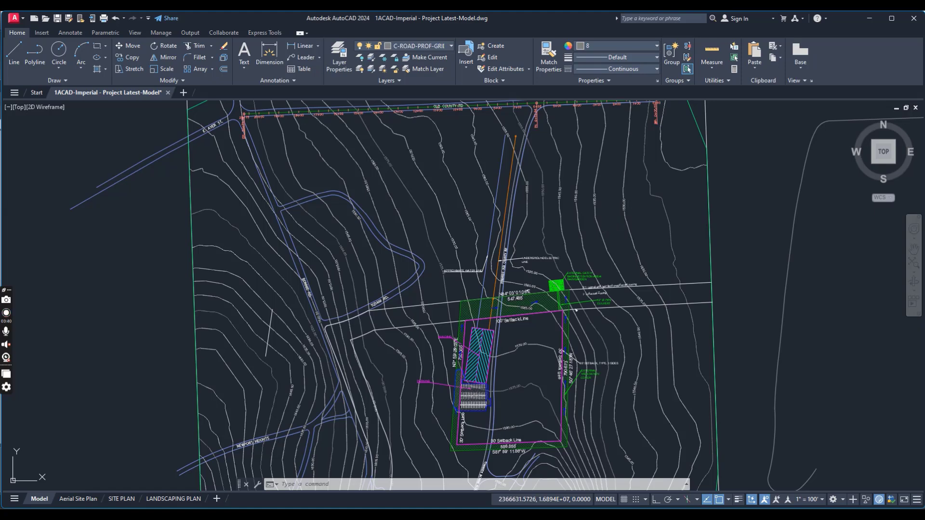
pyautogui.click(628, 233)
pyautogui.moveTo(572, 224); pyautogui.dragTo(551, 293, button='middle')
pyautogui.scroll(5, 584, 198)
pyautogui.scroll(3, 585, 198)
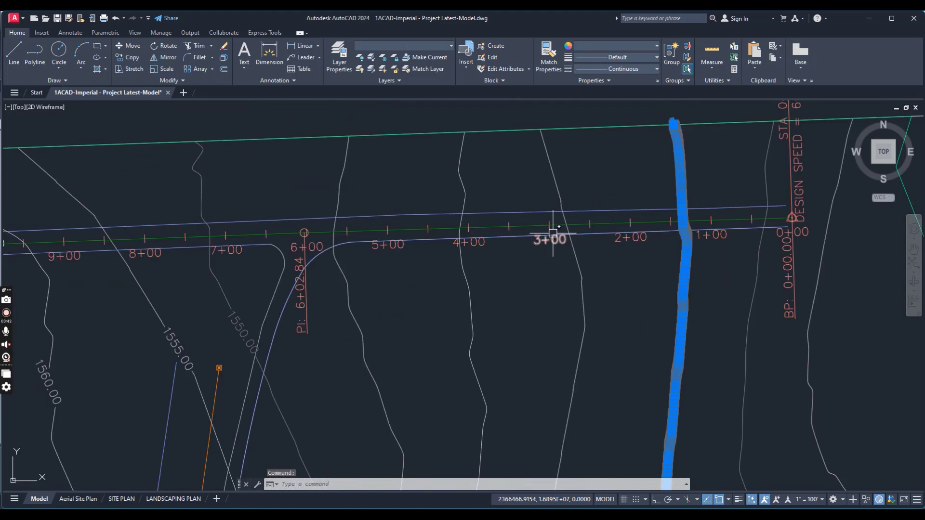
pyautogui.scroll(2, 554, 242)
pyautogui.press('Escape')
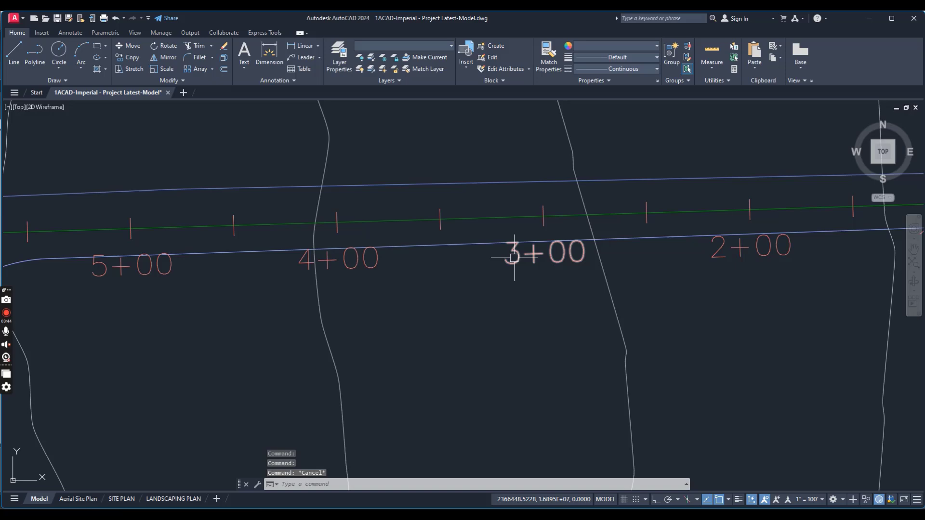
pyautogui.scroll(-5, 499, 267)
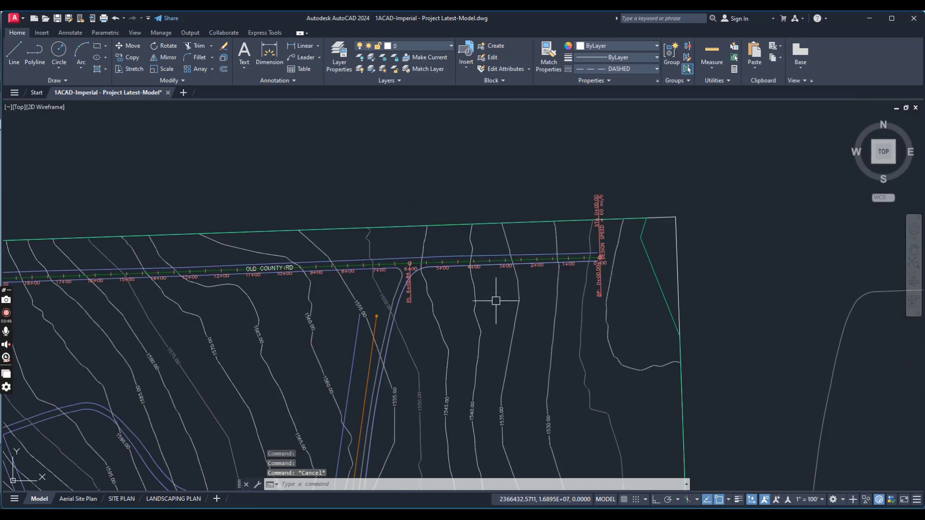
pyautogui.scroll(-2, 496, 300)
pyautogui.scroll(-5, 457, 253)
pyautogui.moveTo(558, 322)
pyautogui.mouseDown(button='middle')
pyautogui.moveTo(541, 332)
pyautogui.moveTo(537, 312)
pyautogui.mouseUp(button='middle')
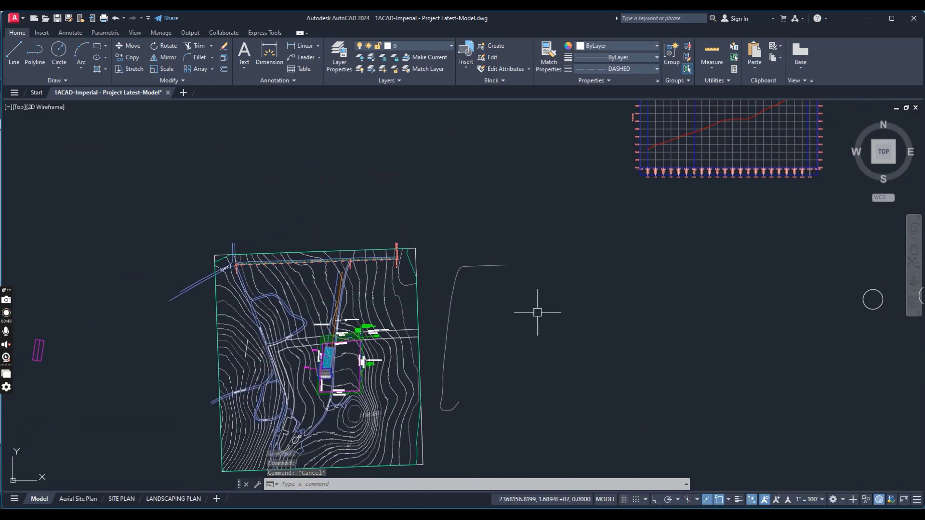
pyautogui.scroll(-2, 452, 257)
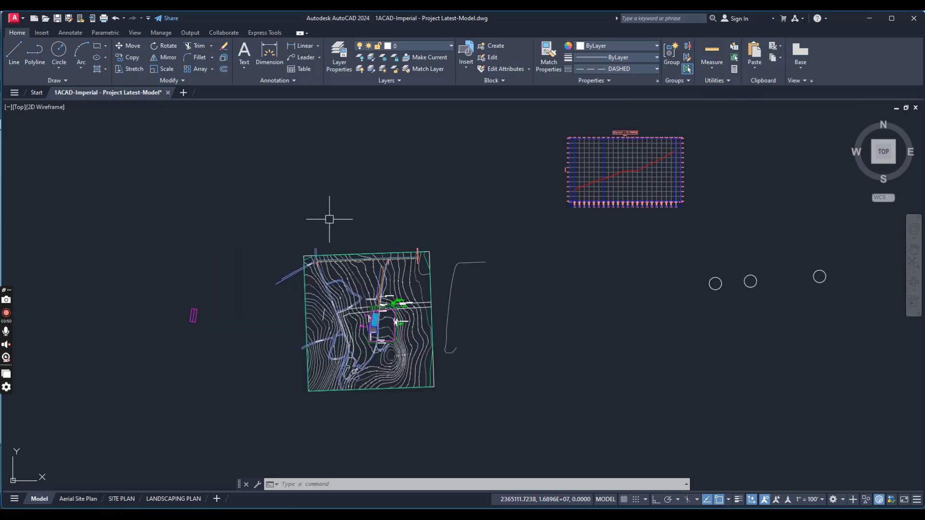
pyautogui.moveTo(109, 93)
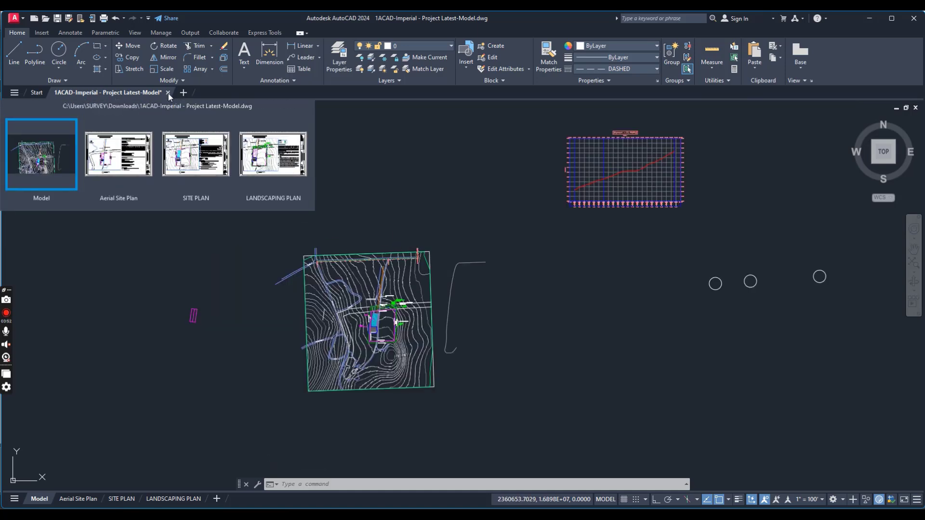
# - Close the exploded drawing in AutoCAD 2024, answering the save prompt, and minimize AutoCAD
pyautogui.click(169, 93)
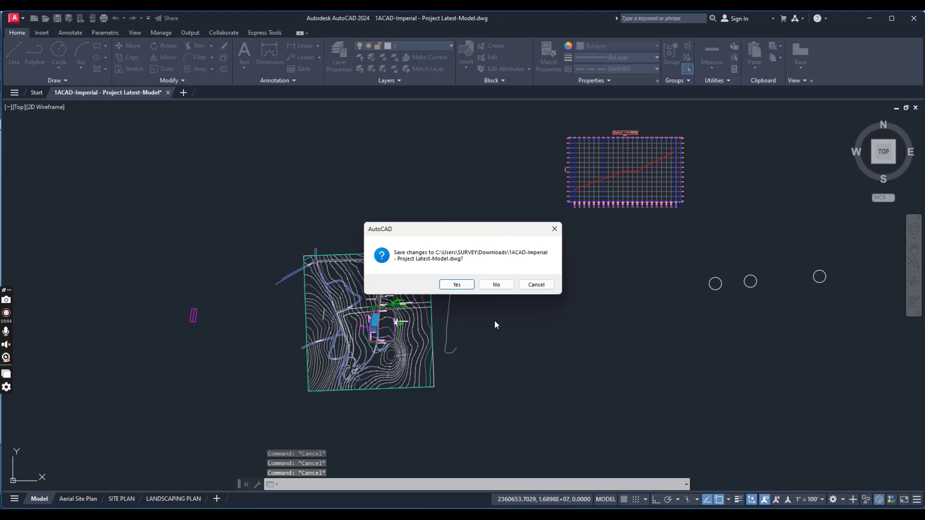
pyautogui.click(497, 285)
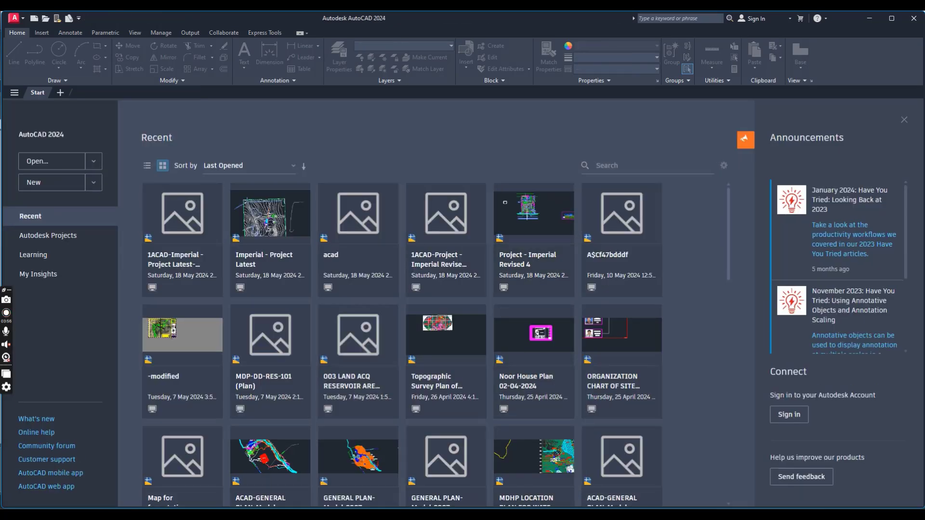
pyautogui.click(866, 20)
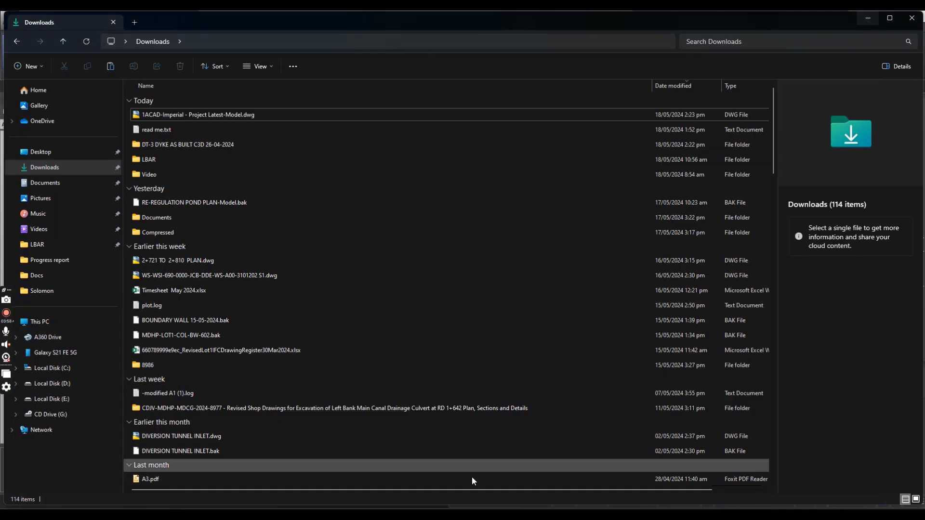
pyautogui.click(638, 465)
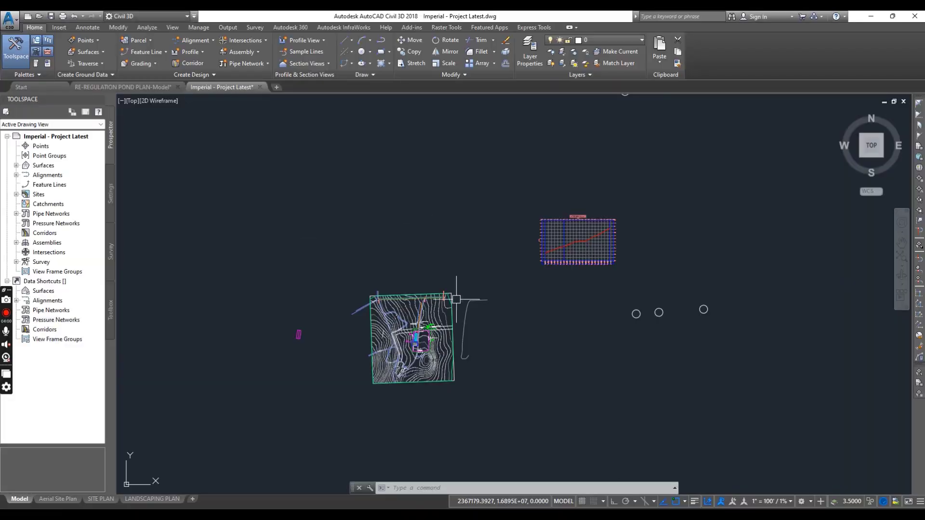
pyautogui.scroll(3, 362, 318)
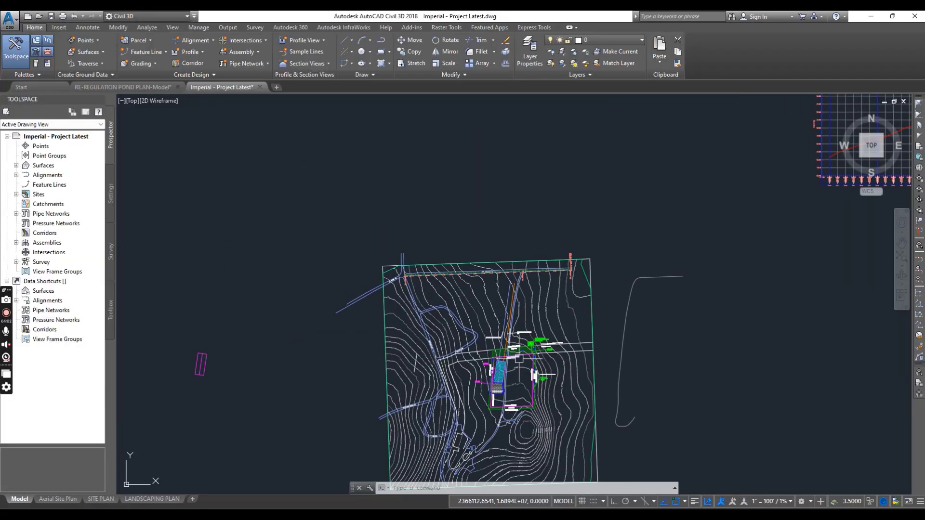
pyautogui.moveTo(538, 303); pyautogui.dragTo(522, 273, button='middle')
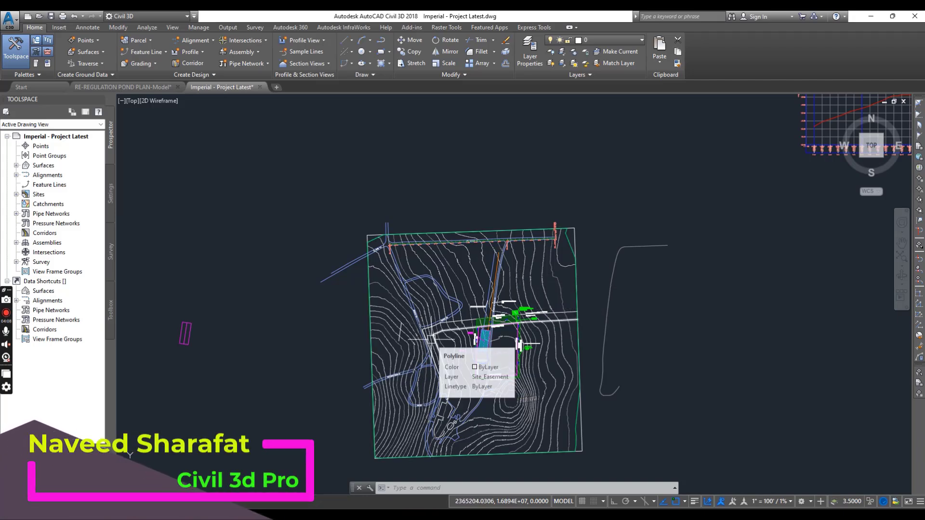
pyautogui.scroll(-4, 443, 315)
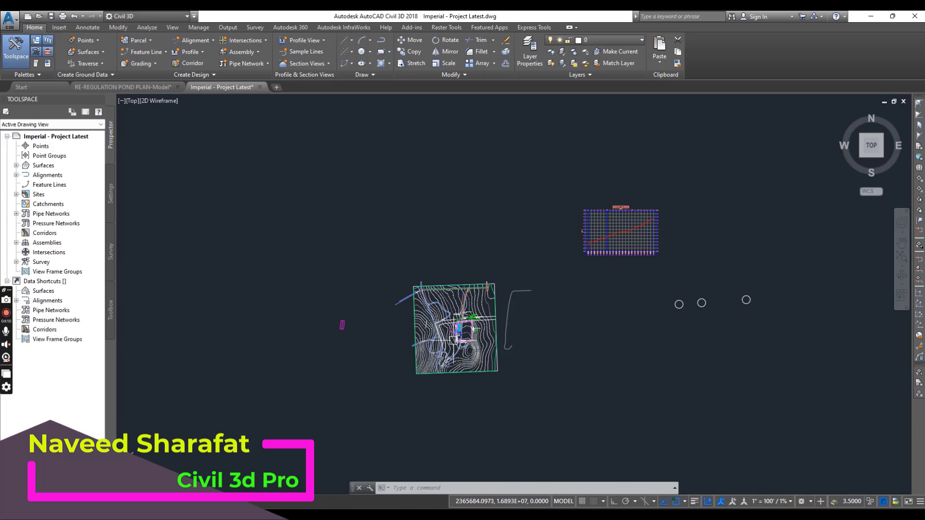
pyautogui.moveTo(456, 329); pyautogui.dragTo(407, 331, button='middle')
pyautogui.scroll(3, 417, 336)
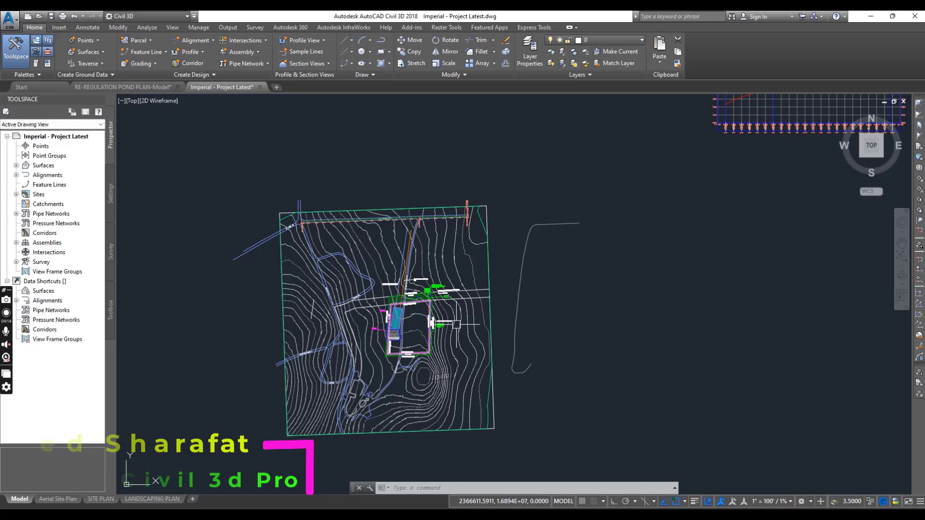
pyautogui.scroll(-4, 443, 340)
pyautogui.moveTo(478, 330); pyautogui.dragTo(463, 378, button='middle')
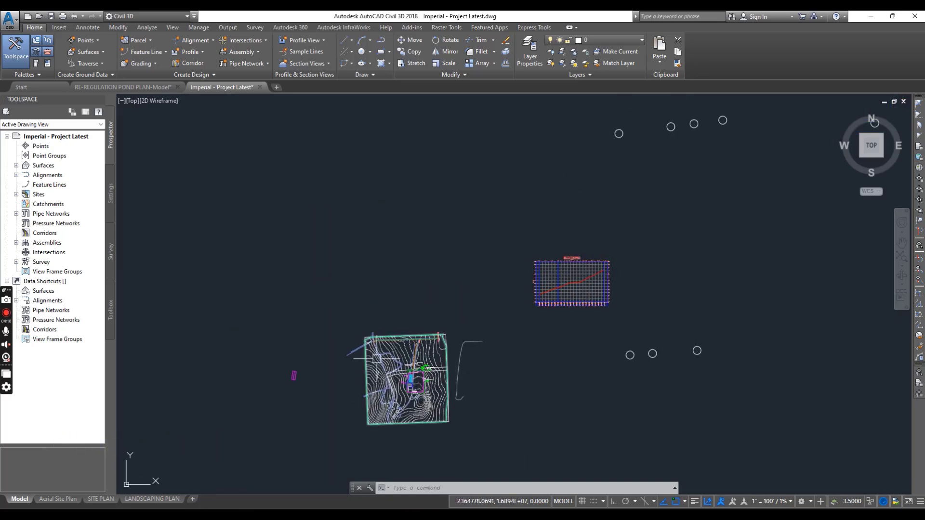
pyautogui.moveTo(459, 339); pyautogui.dragTo(460, 299, button='middle')
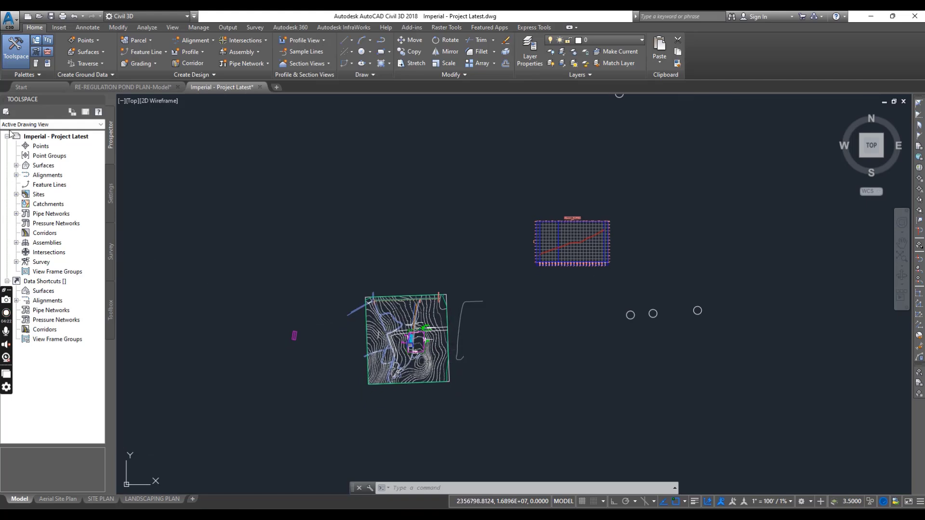
# - Explode the profile view grid selected with a window
pyautogui.click(7, 28)
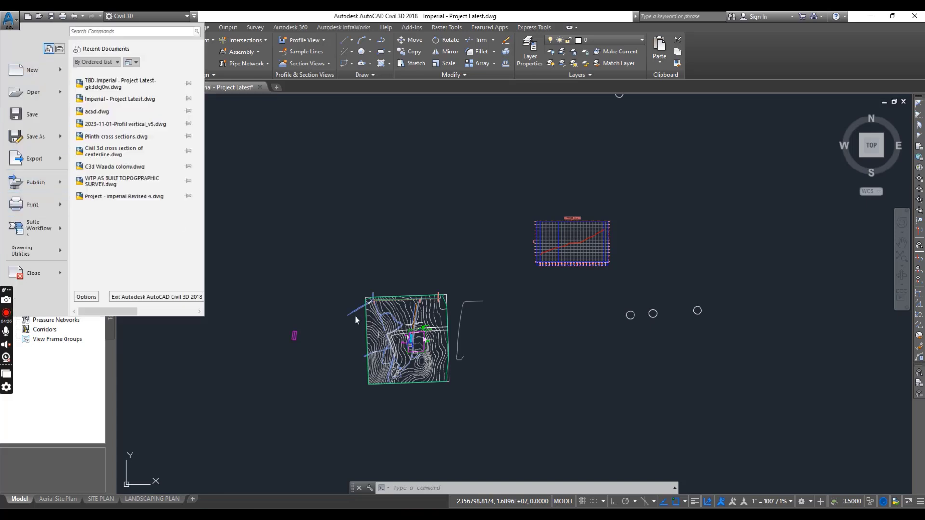
pyautogui.click(296, 228)
pyautogui.scroll(2, 589, 236)
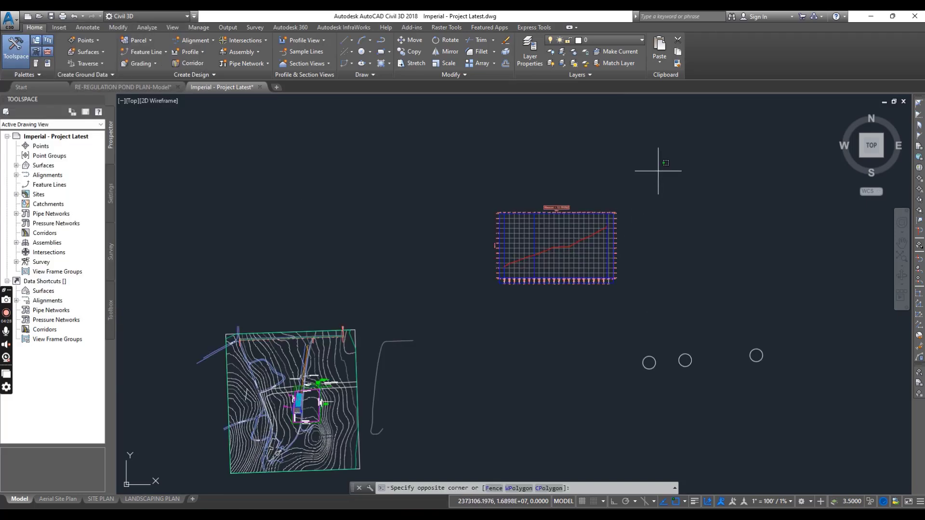
pyautogui.click(657, 169)
pyautogui.click(475, 330)
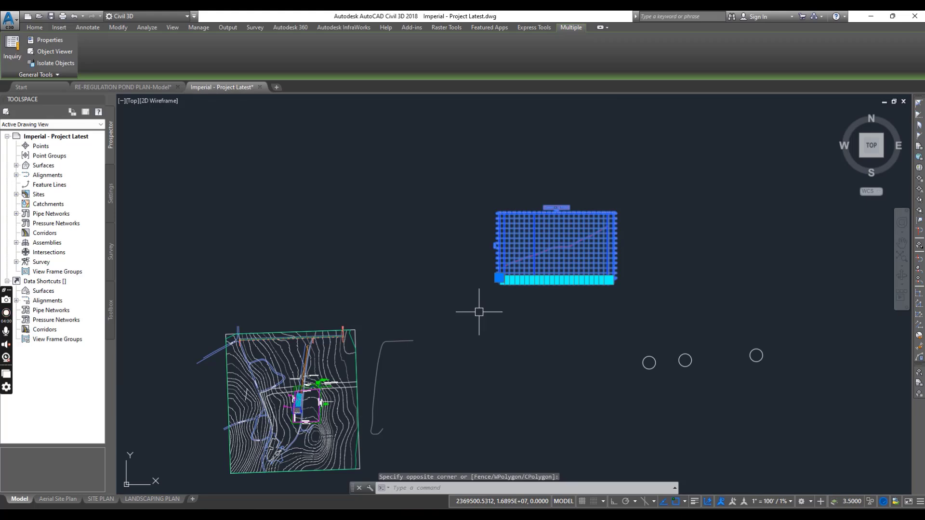
pyautogui.write('x')
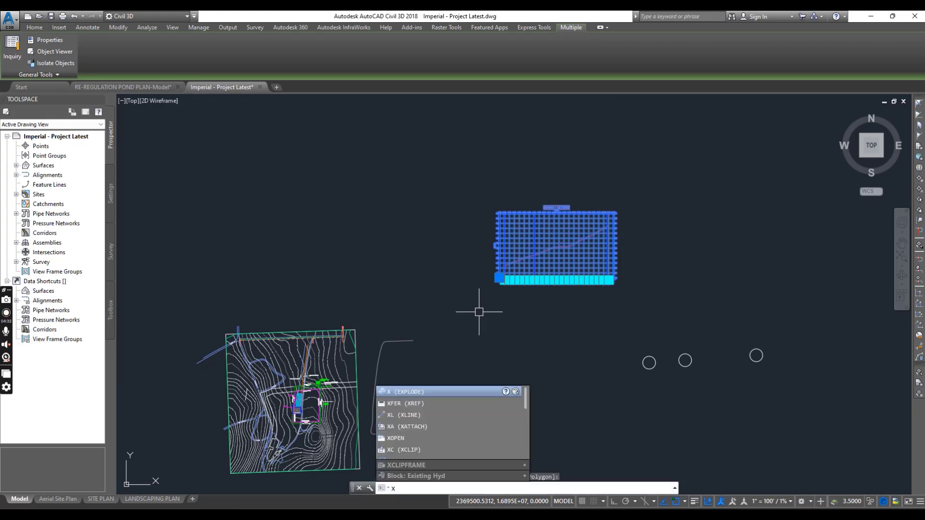
pyautogui.press('Return')
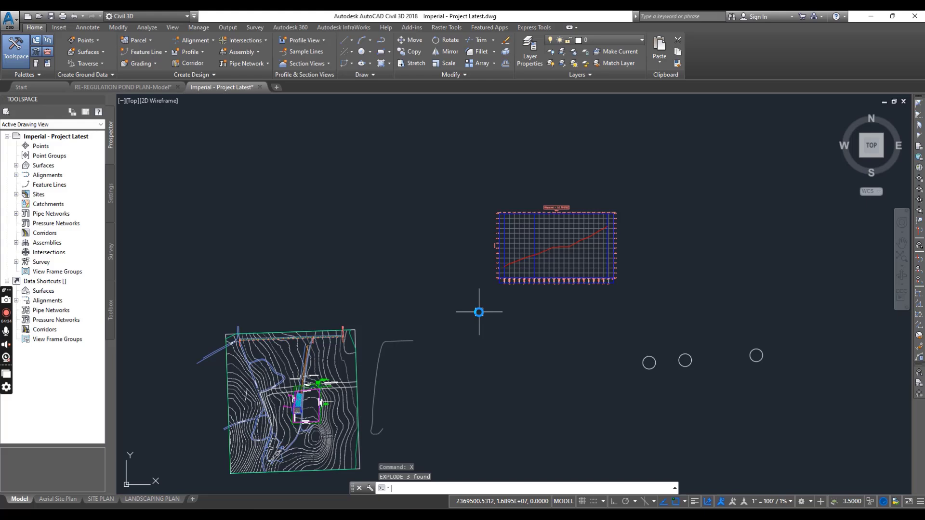
pyautogui.click(653, 154)
pyautogui.click(448, 337)
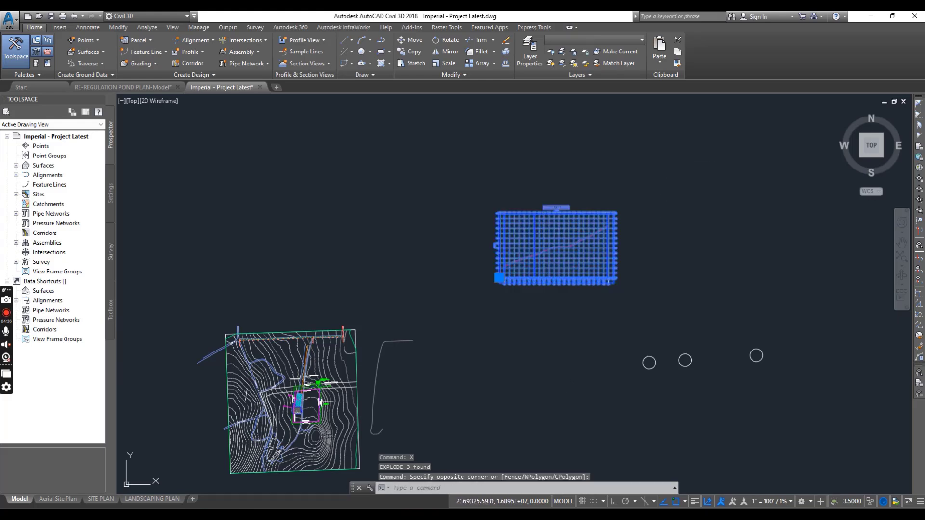
pyautogui.press('Escape')
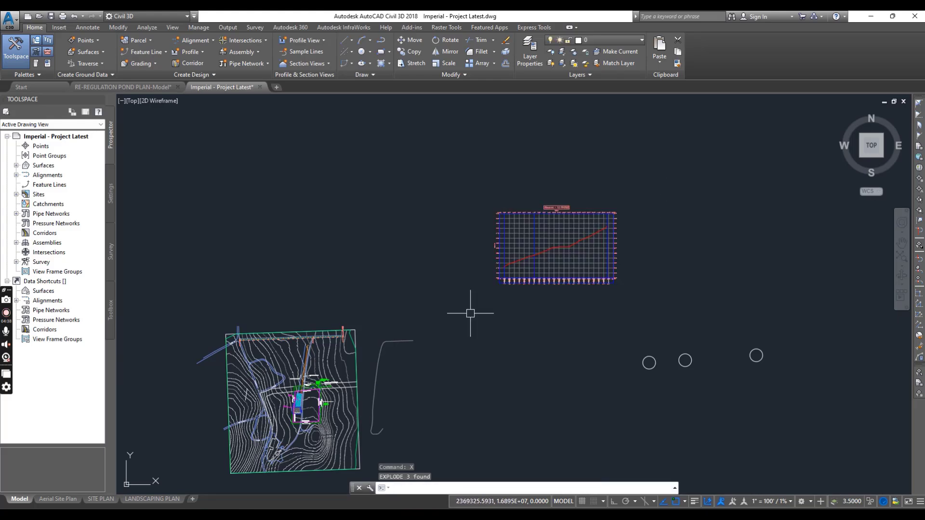
pyautogui.scroll(1, 479, 320)
pyautogui.scroll(2, 548, 282)
pyautogui.scroll(3, 413, 288)
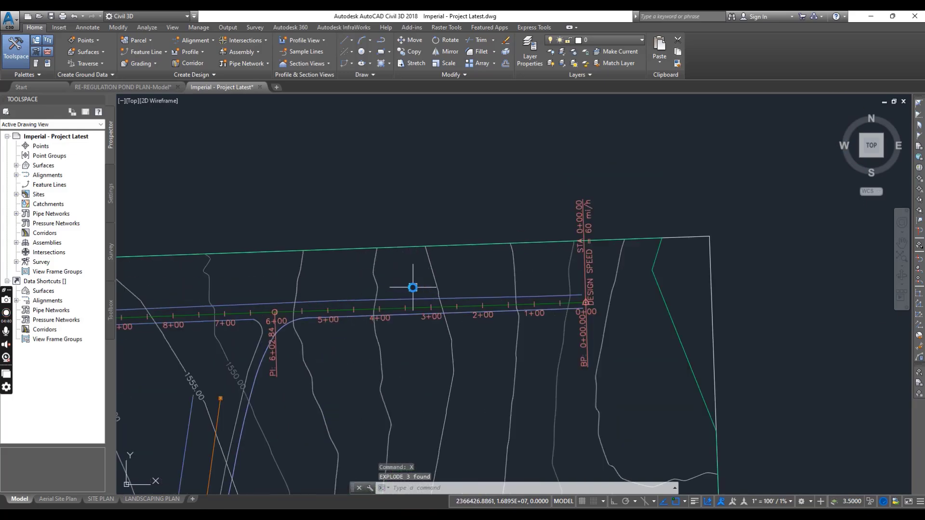
pyautogui.scroll(2, 434, 307)
# - Explode the road alignment near station 3+00 and retry EXPLODE on the road edge line
pyautogui.click(464, 309)
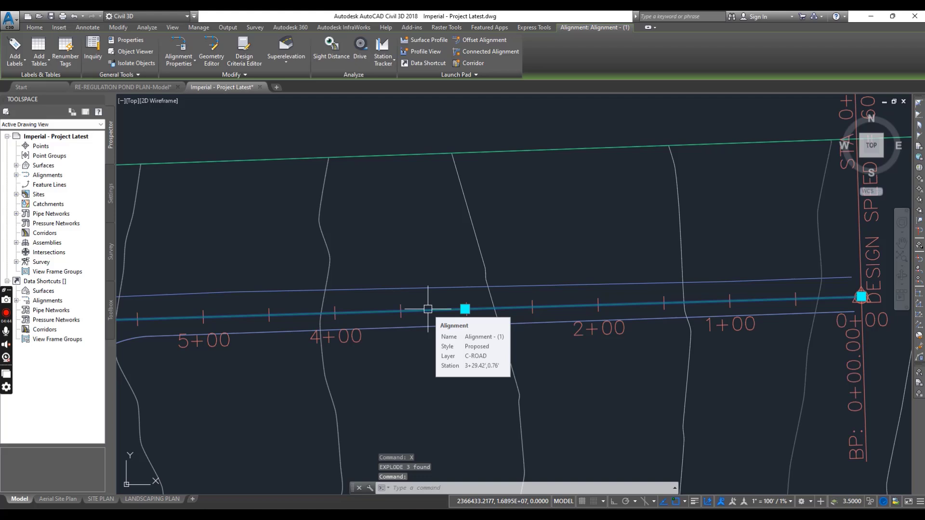
pyautogui.write('x')
pyautogui.press('Return')
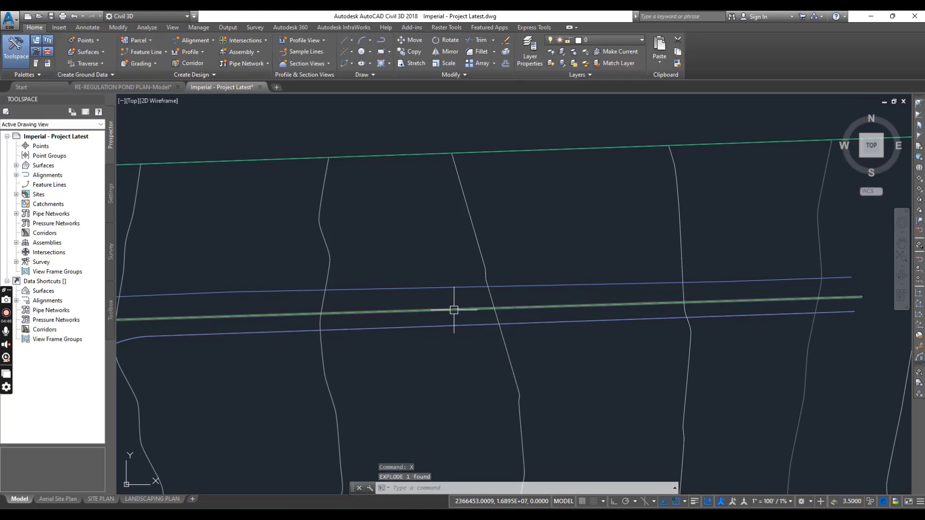
pyautogui.press('Escape')
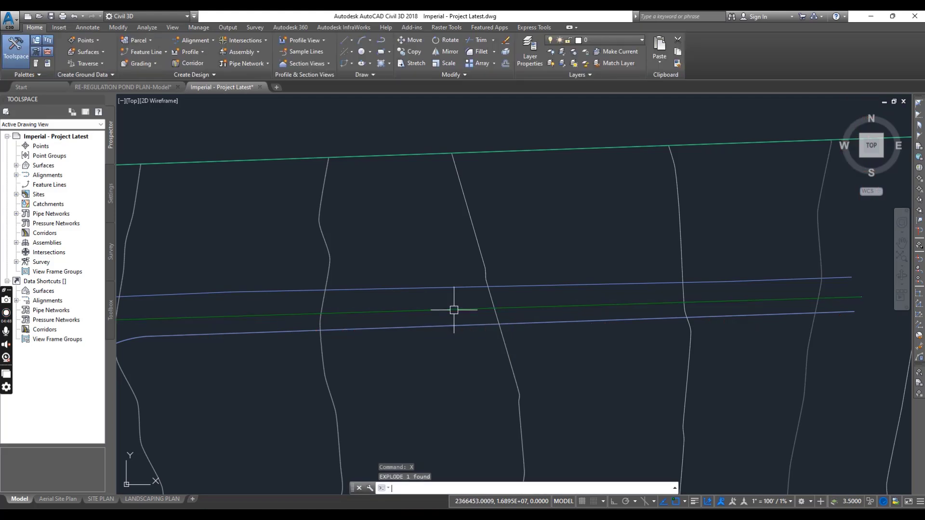
pyautogui.press('Return')
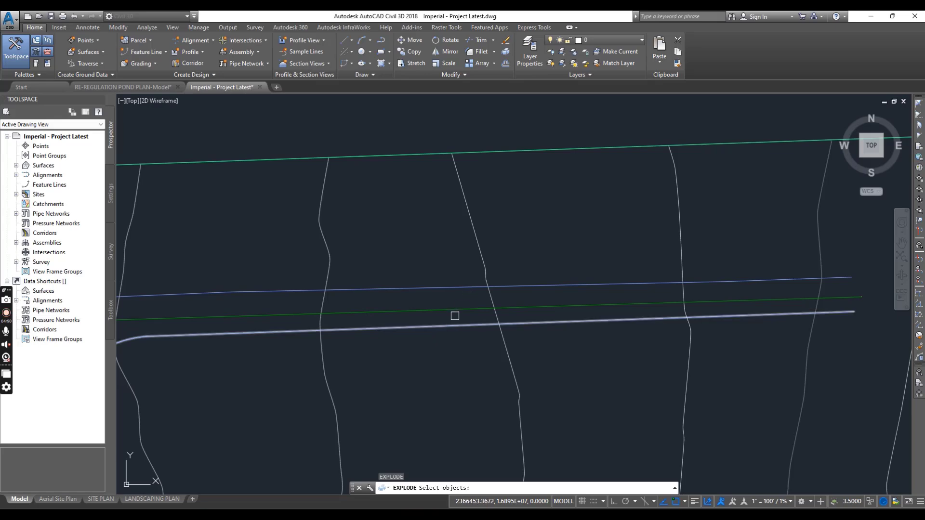
pyautogui.click(458, 308)
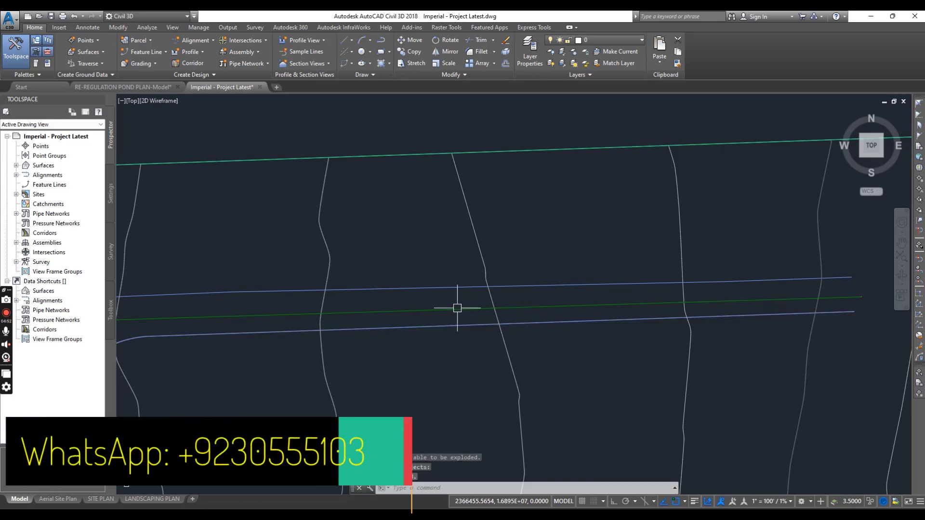
pyautogui.scroll(-3, 457, 308)
pyautogui.scroll(3, 563, 304)
pyautogui.scroll(-3, 520, 332)
# - Explode the existing ground surface into contour lines and frame the site plan and profile
pyautogui.moveTo(521, 332); pyautogui.dragTo(521, 236, button='middle')
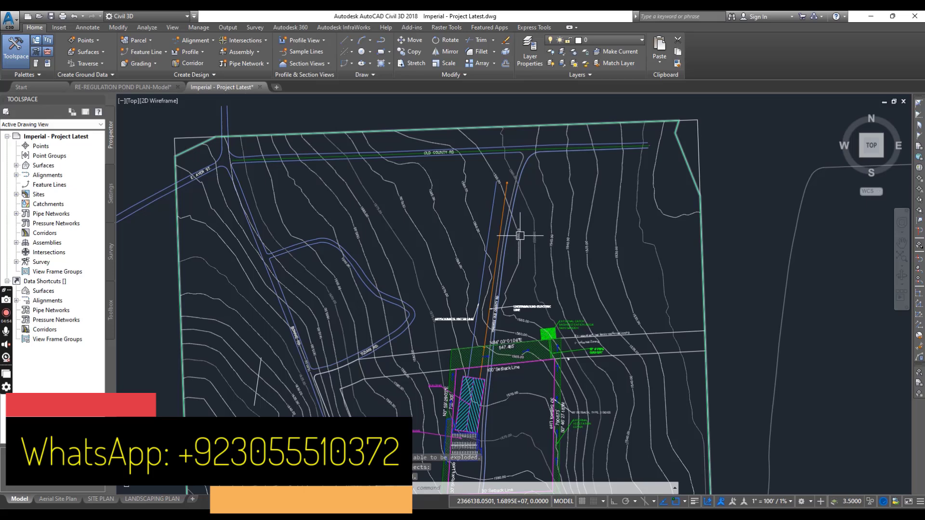
pyautogui.click(591, 270)
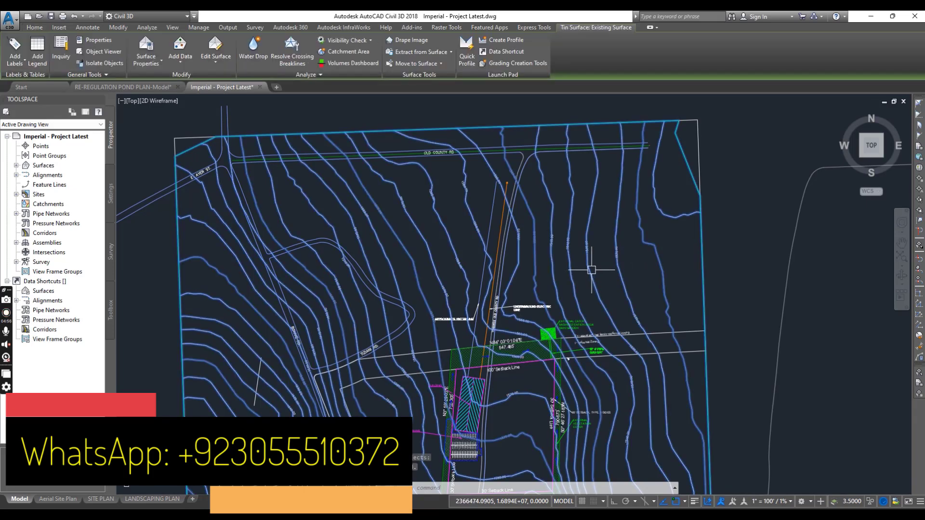
pyautogui.press('Escape')
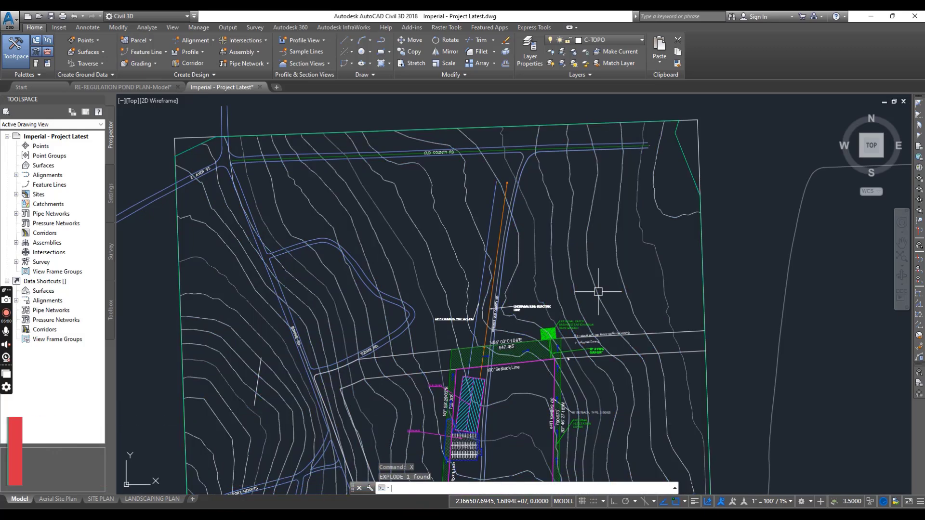
pyautogui.scroll(-8, 598, 292)
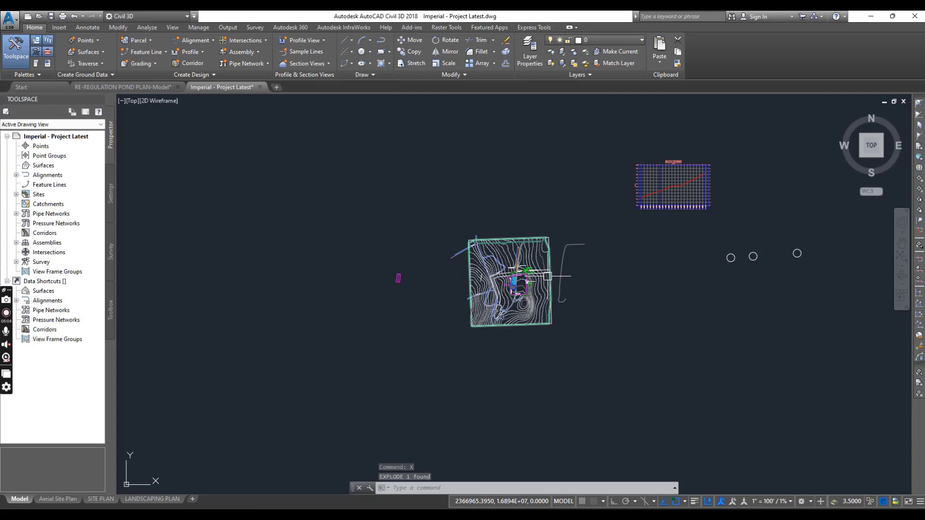
pyautogui.moveTo(513, 311); pyautogui.dragTo(434, 340, button='middle')
pyautogui.scroll(1, 562, 227)
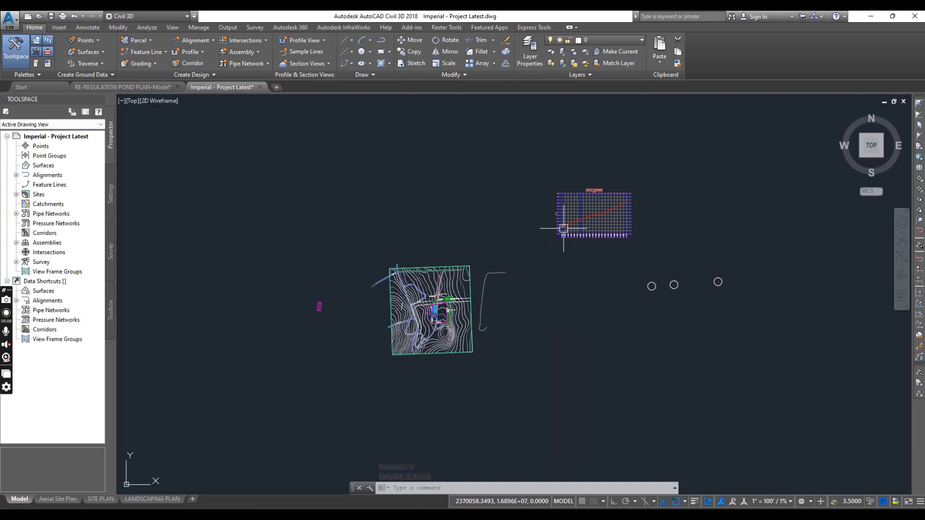
pyautogui.scroll(5, 584, 216)
pyautogui.scroll(-2, 576, 234)
pyautogui.scroll(-3, 569, 247)
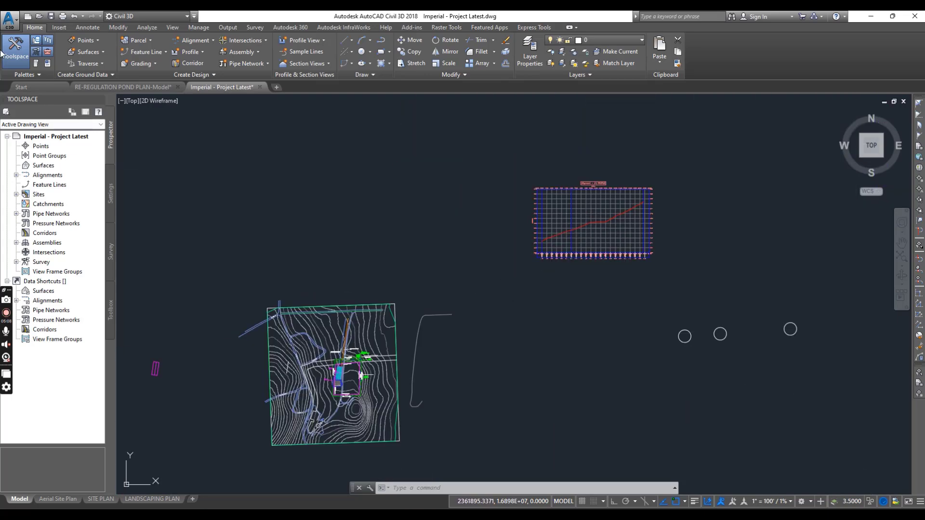
# - Save the exploded drawing as acad.dwg in Downloads, dismissing the relative paths prompt
pyautogui.click(12, 25)
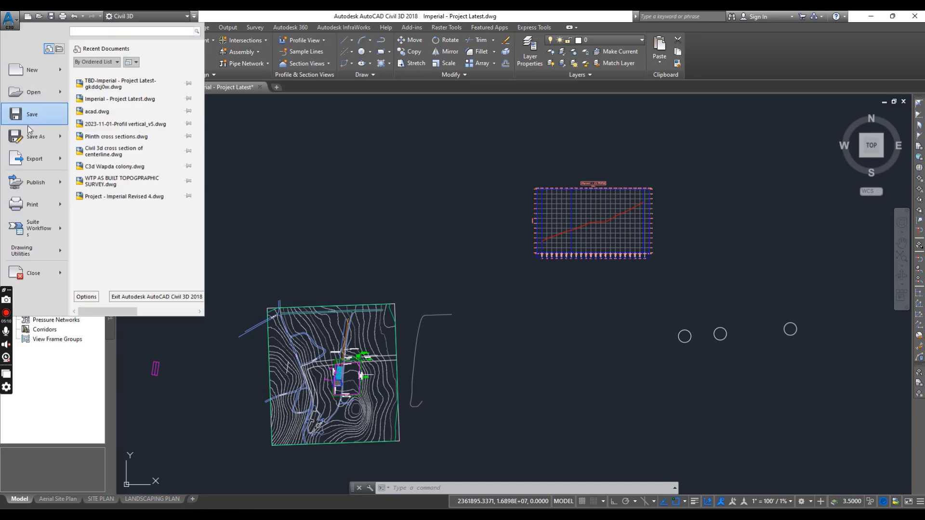
pyautogui.press('Escape')
pyautogui.hotkey('ctrl', 'shift', 's')
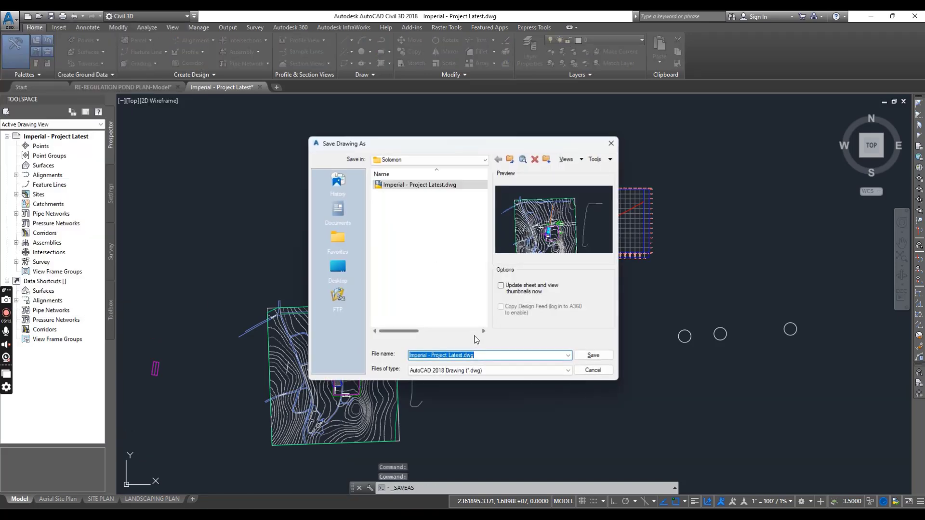
pyautogui.click(341, 275)
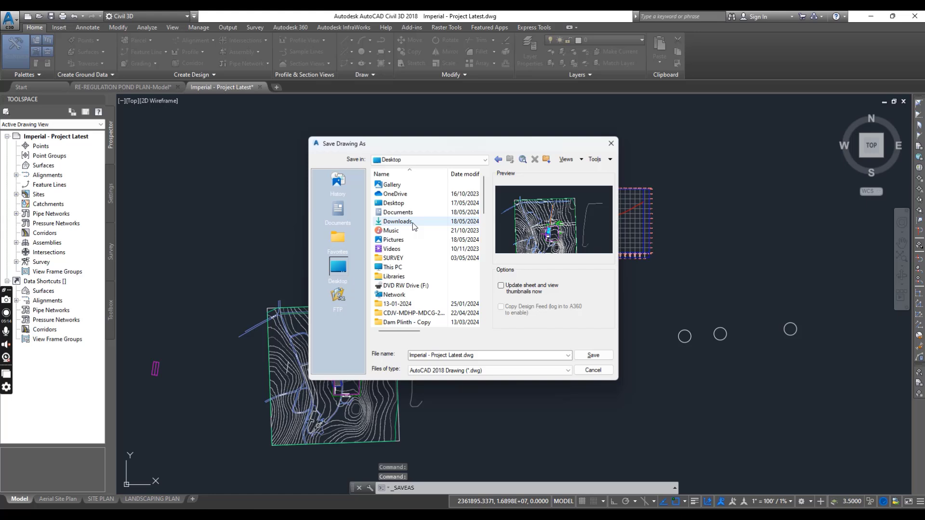
pyautogui.doubleClick(413, 222)
pyautogui.click(482, 354)
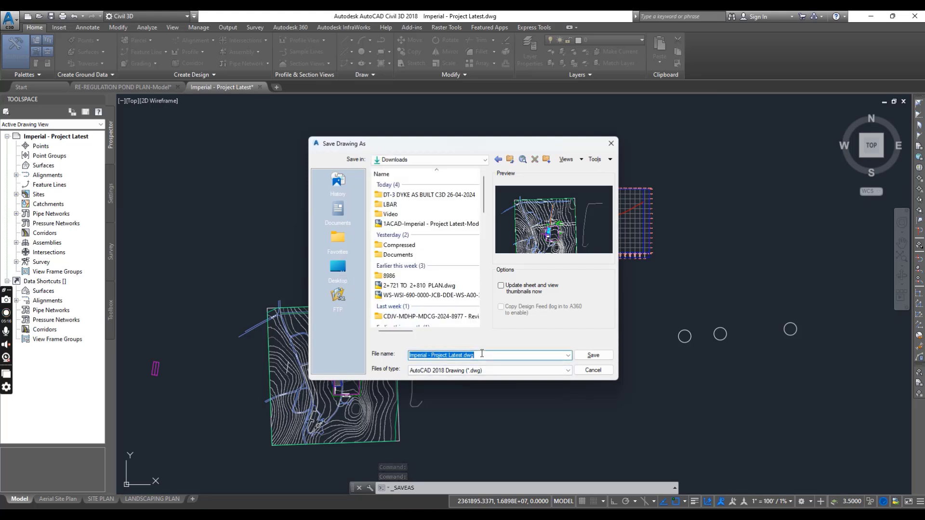
pyautogui.write('acad')
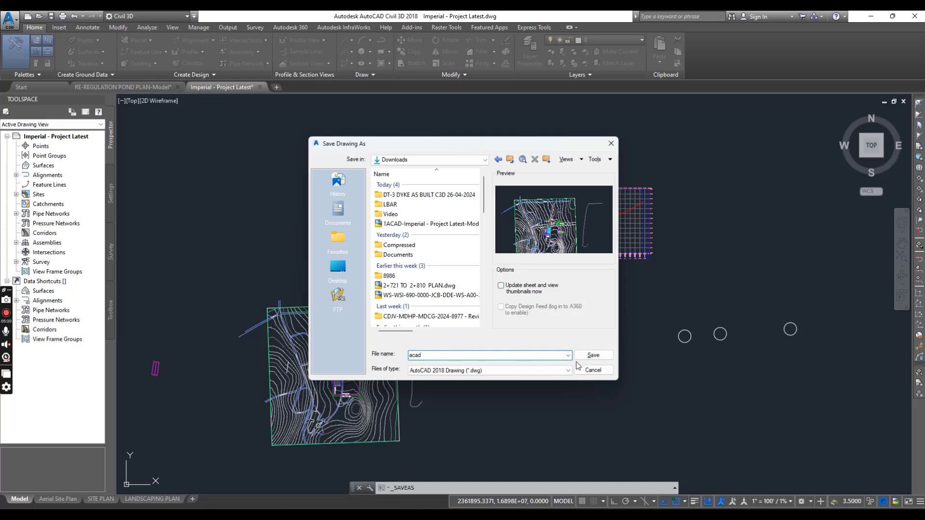
pyautogui.click(606, 355)
pyautogui.click(449, 280)
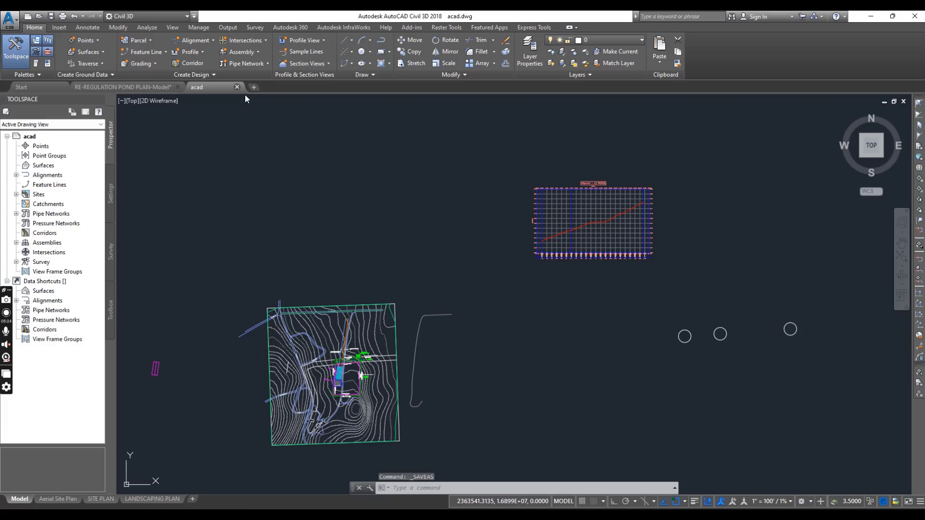
pyautogui.hotkey('ctrl', 'Tab')
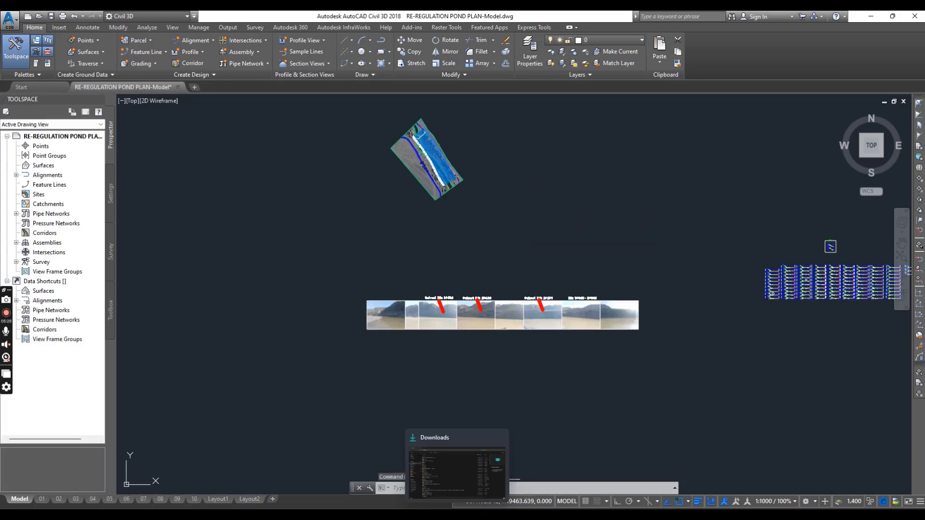
# - Refresh the Downloads folder and open acad.dwg with AutoCAD 2024
pyautogui.click(462, 469)
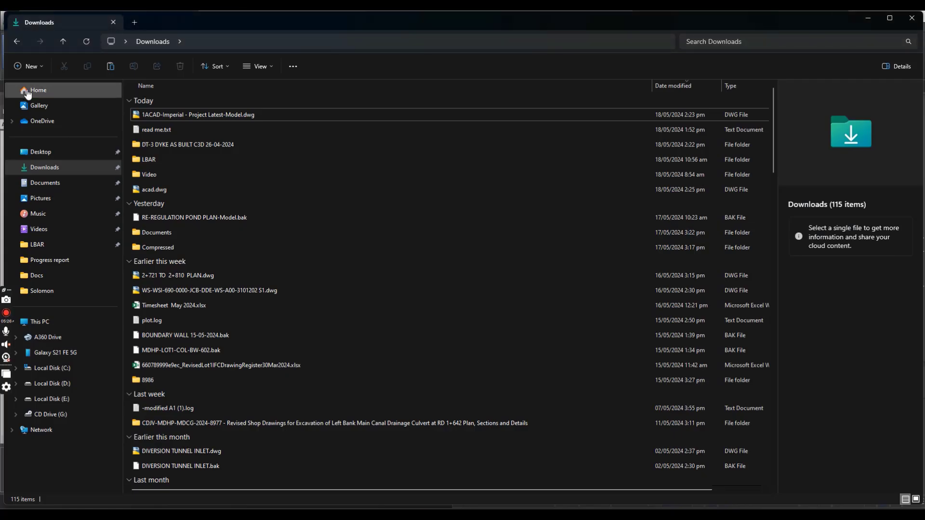
pyautogui.click(167, 118)
pyautogui.click(62, 170)
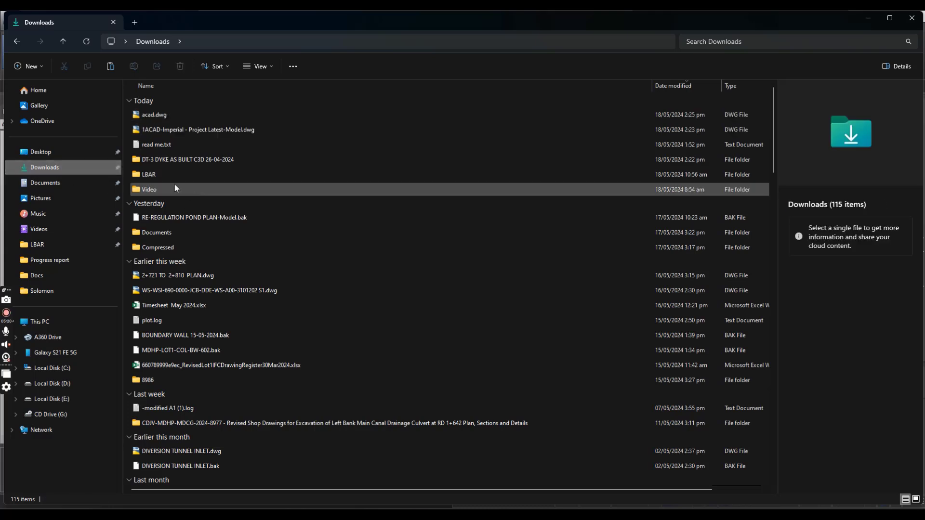
pyautogui.click(154, 117)
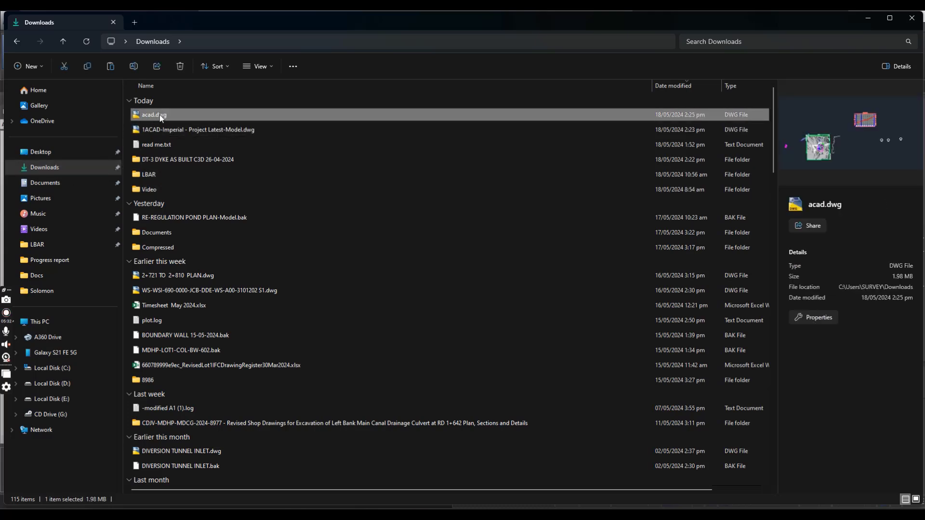
pyautogui.moveTo(153, 114)
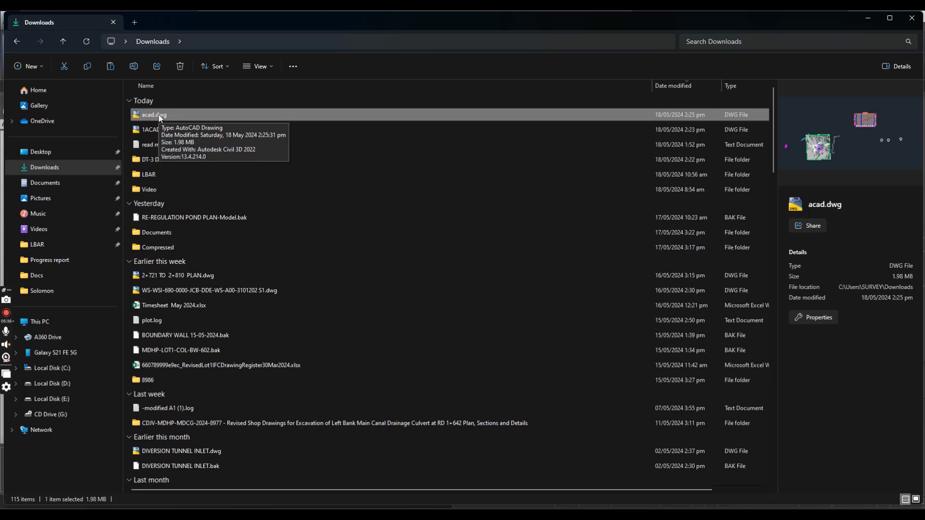
pyautogui.rightClick(158, 115)
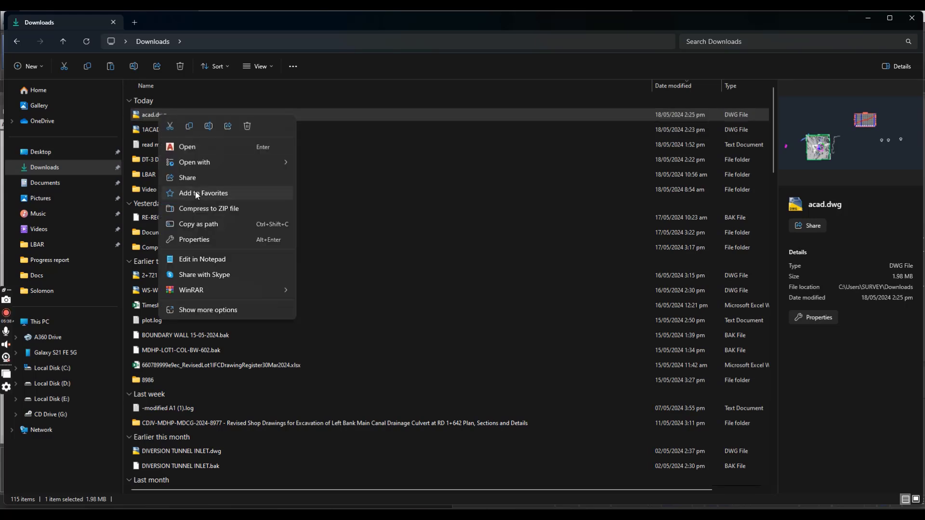
pyautogui.moveTo(195, 162)
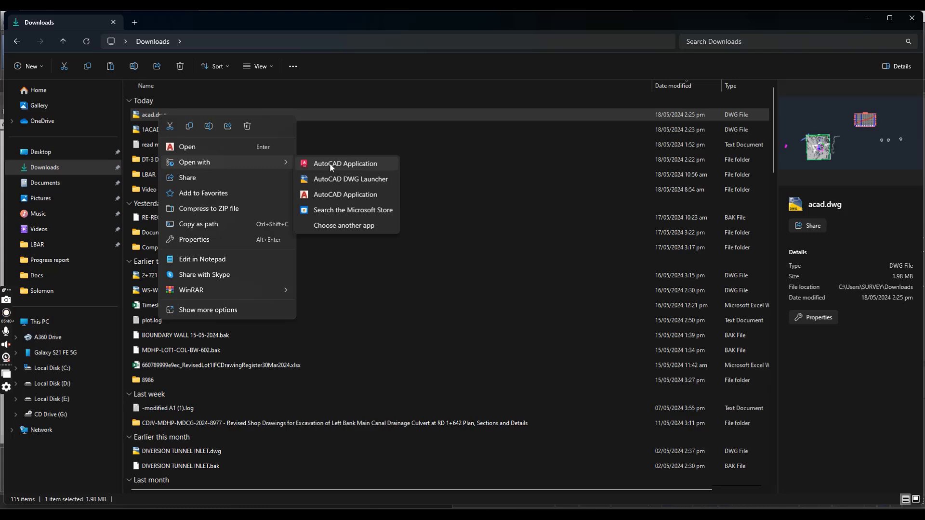
pyautogui.click(330, 162)
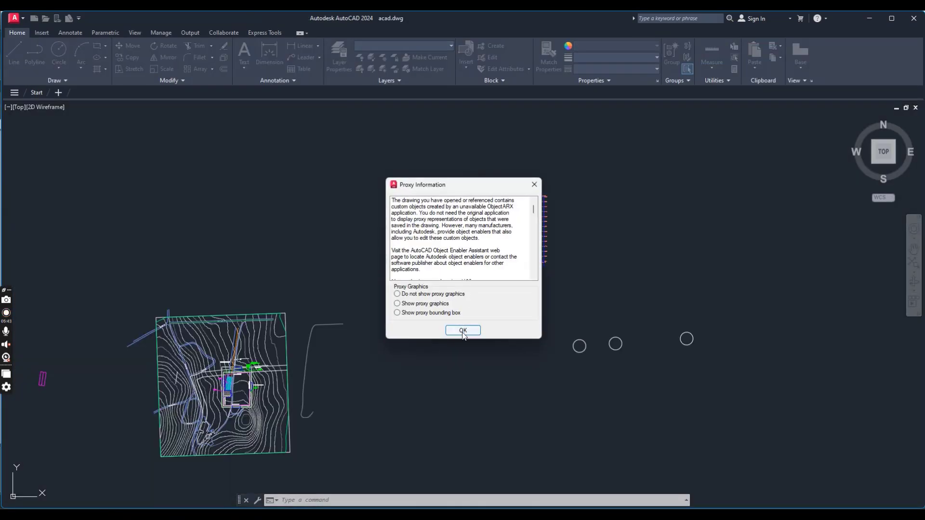
# - Dismiss the proxy-object and unresolved-reference warnings, then pan across the site plan and profile grid
pyautogui.click(463, 331)
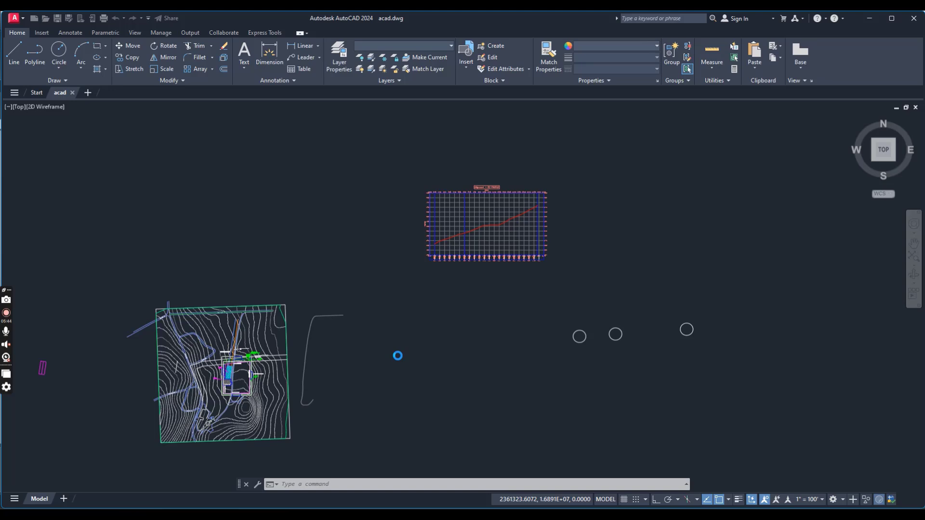
pyautogui.click(428, 273)
pyautogui.moveTo(431, 284); pyautogui.dragTo(487, 273, button='middle')
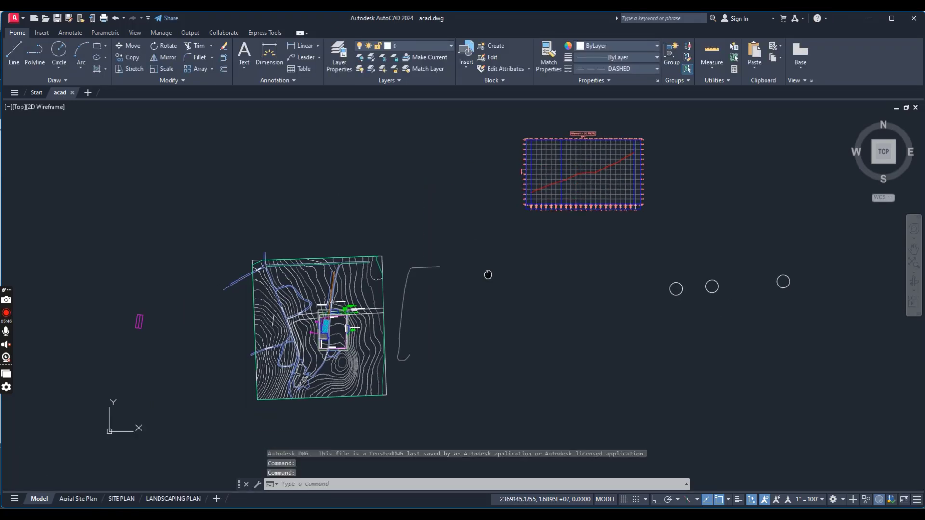
pyautogui.scroll(3, 562, 180)
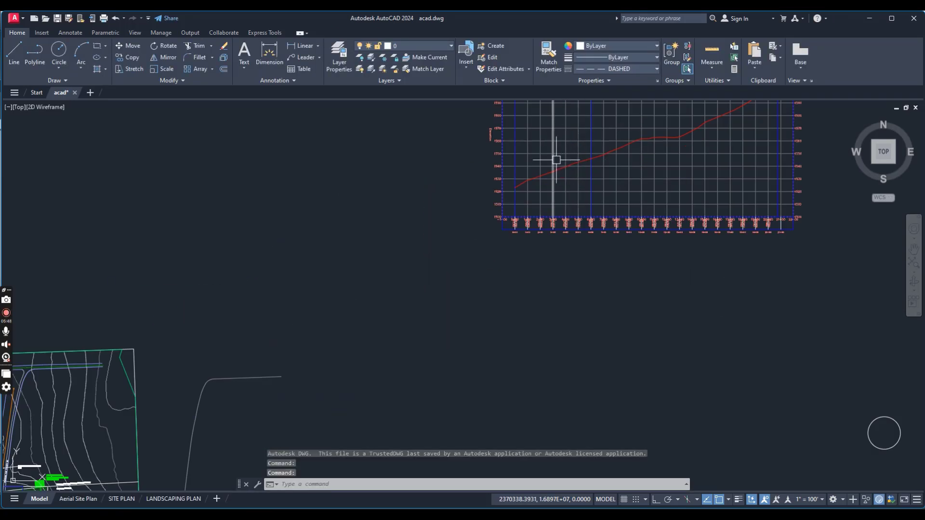
pyautogui.scroll(-3, 554, 157)
pyautogui.scroll(-2, 527, 193)
pyautogui.scroll(3, 635, 170)
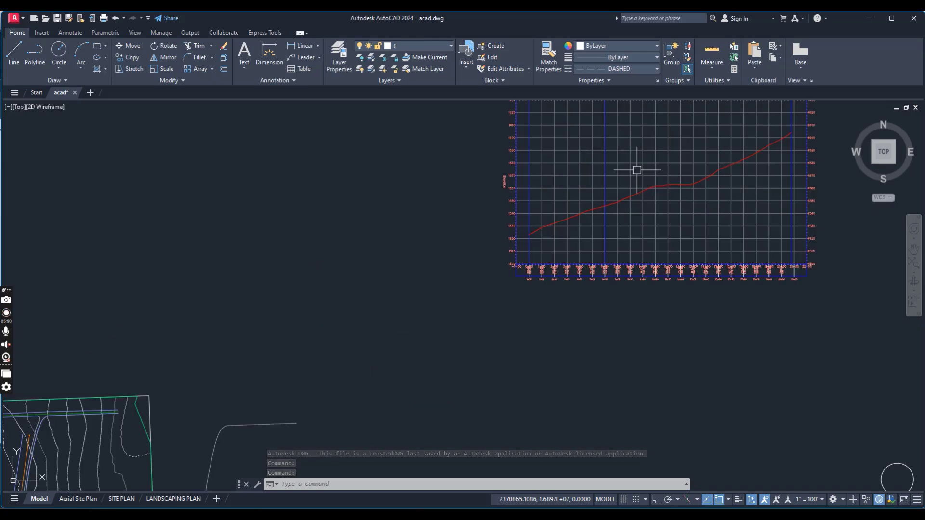
pyautogui.scroll(-4, 618, 188)
pyautogui.scroll(4, 651, 167)
pyautogui.scroll(-4, 647, 181)
pyautogui.scroll(3, 479, 268)
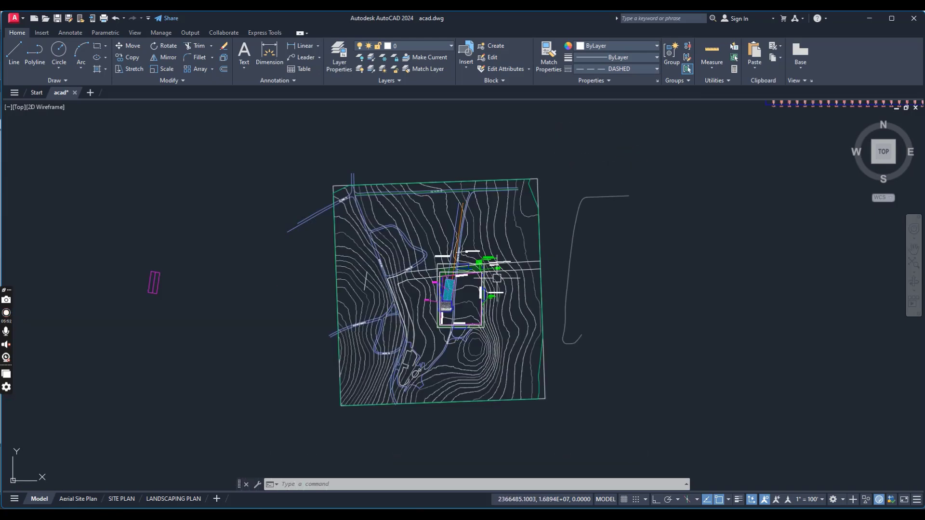
pyautogui.scroll(2, 463, 234)
pyautogui.scroll(-5, 506, 225)
pyautogui.moveTo(548, 226); pyautogui.dragTo(518, 275, button='middle')
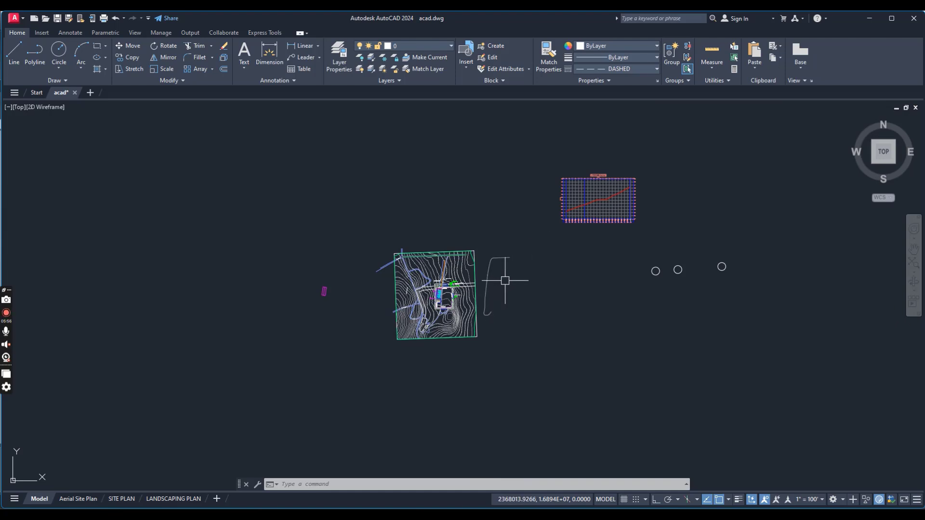
pyautogui.scroll(1, 504, 281)
pyautogui.scroll(2, 505, 281)
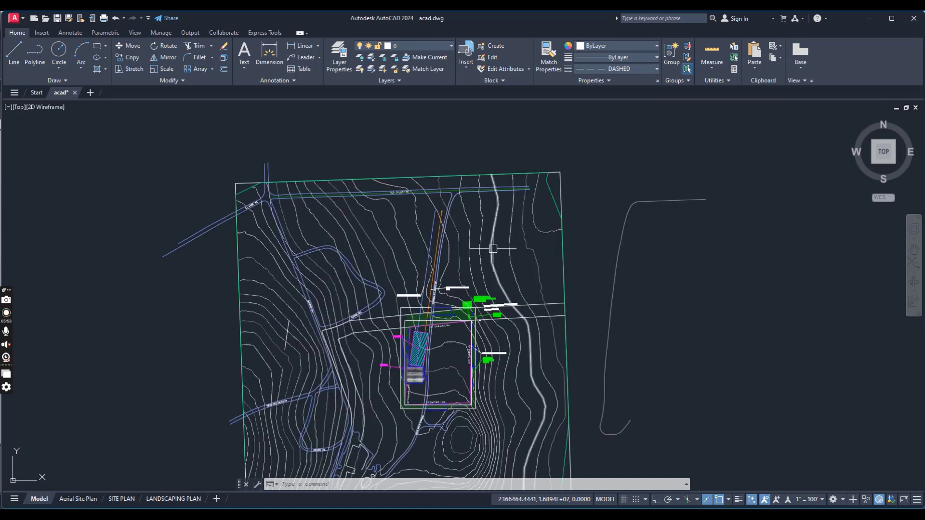
pyautogui.scroll(-2, 499, 267)
pyautogui.moveTo(488, 247); pyautogui.dragTo(441, 298, button='middle')
pyautogui.scroll(3, 445, 292)
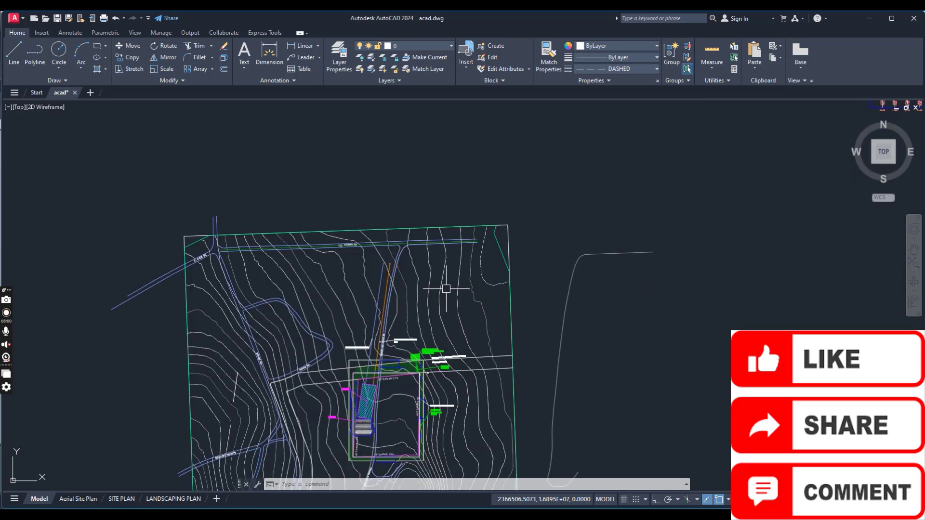
pyautogui.scroll(1, 448, 275)
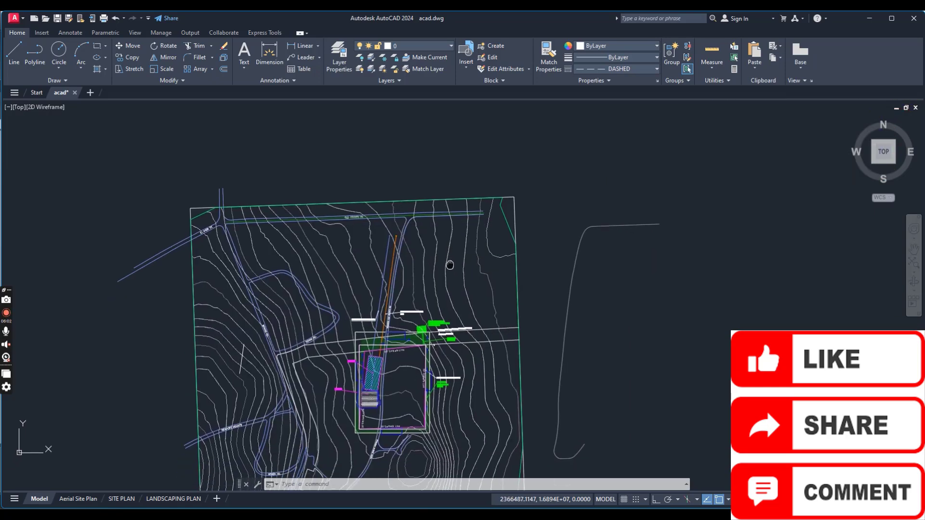
pyautogui.scroll(1, 449, 263)
pyautogui.scroll(3, 455, 256)
pyautogui.scroll(-5, 456, 256)
pyautogui.scroll(5, 455, 266)
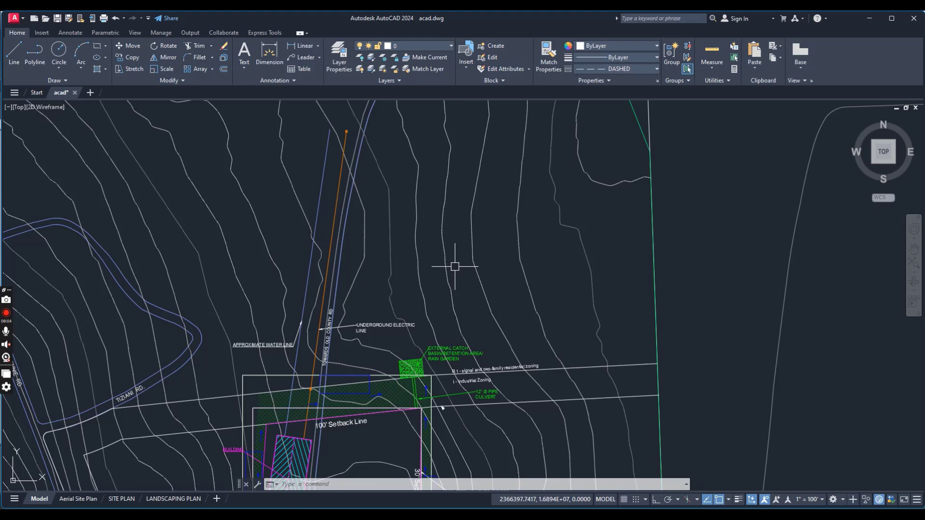
pyautogui.scroll(-5, 462, 257)
pyautogui.scroll(1, 449, 289)
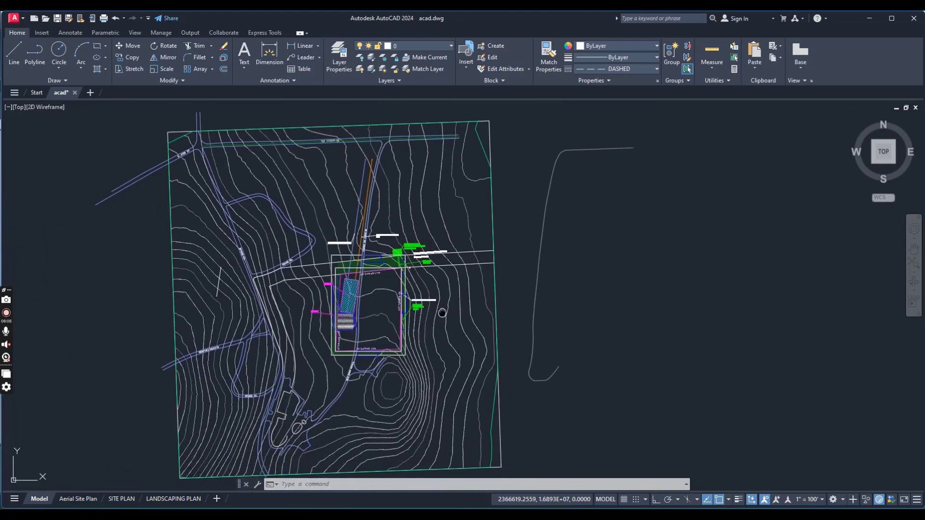
pyautogui.moveTo(440, 310); pyautogui.dragTo(459, 294, button='middle')
pyautogui.scroll(5, 409, 282)
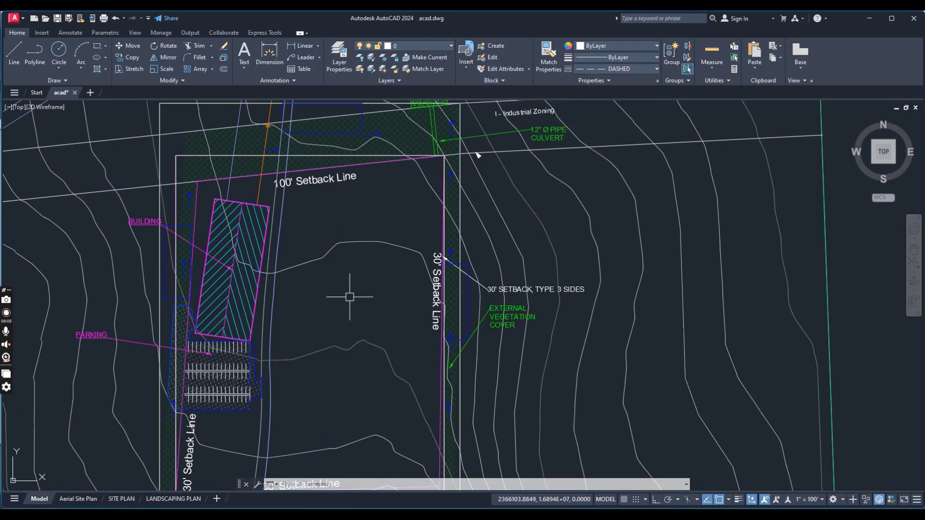
pyautogui.scroll(-4, 349, 296)
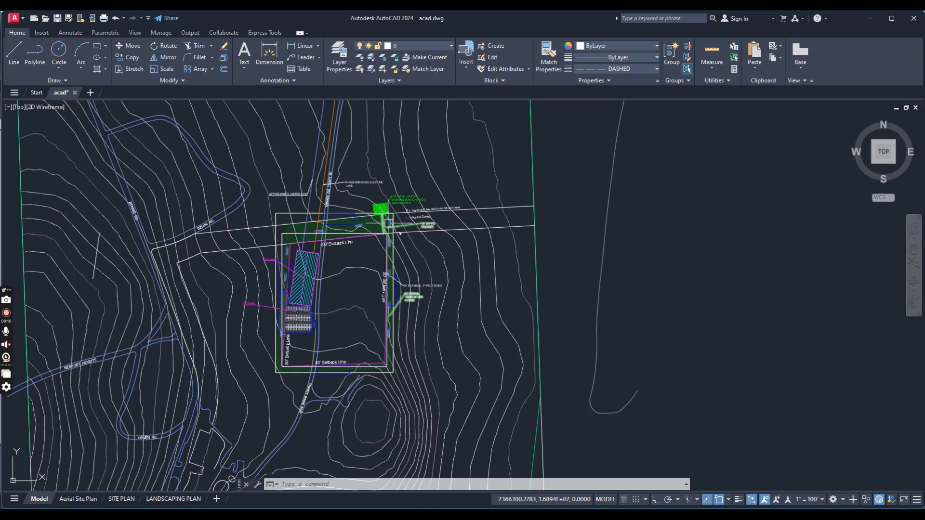